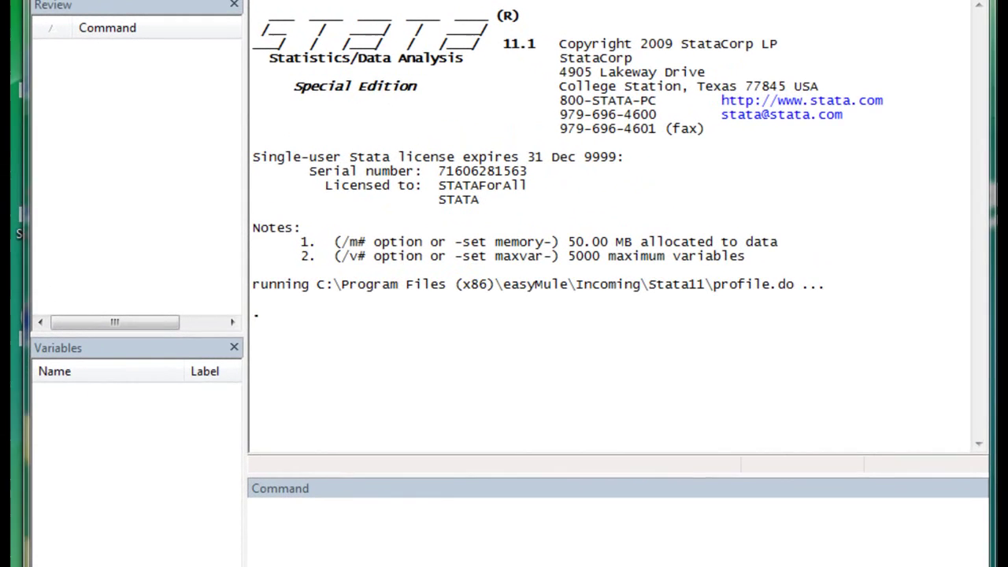
Run the sample do-file to load the gss7210_r1_1 data with memory 600m and maxvar 6000.
key("ctrl+9")
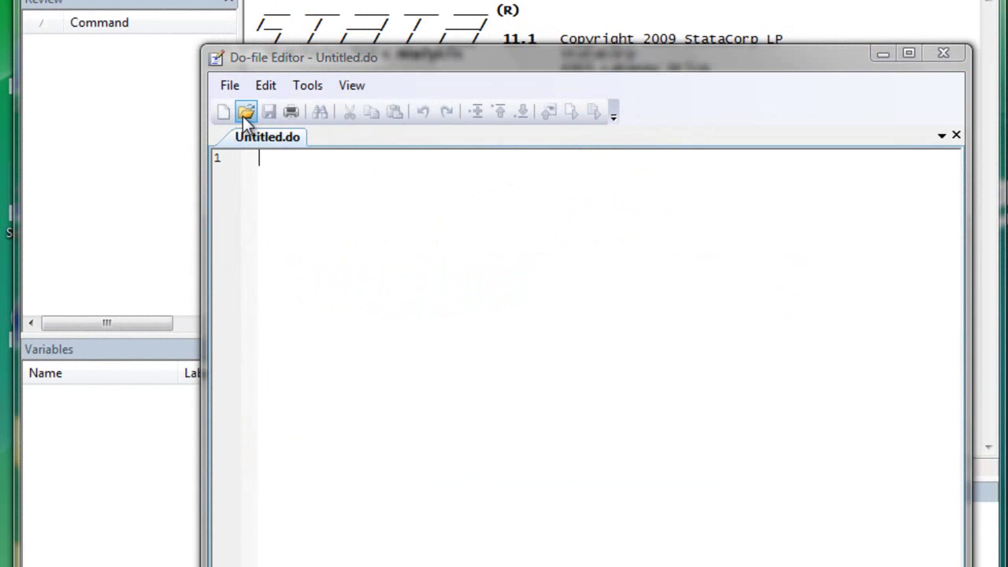
double_click(512, 241)
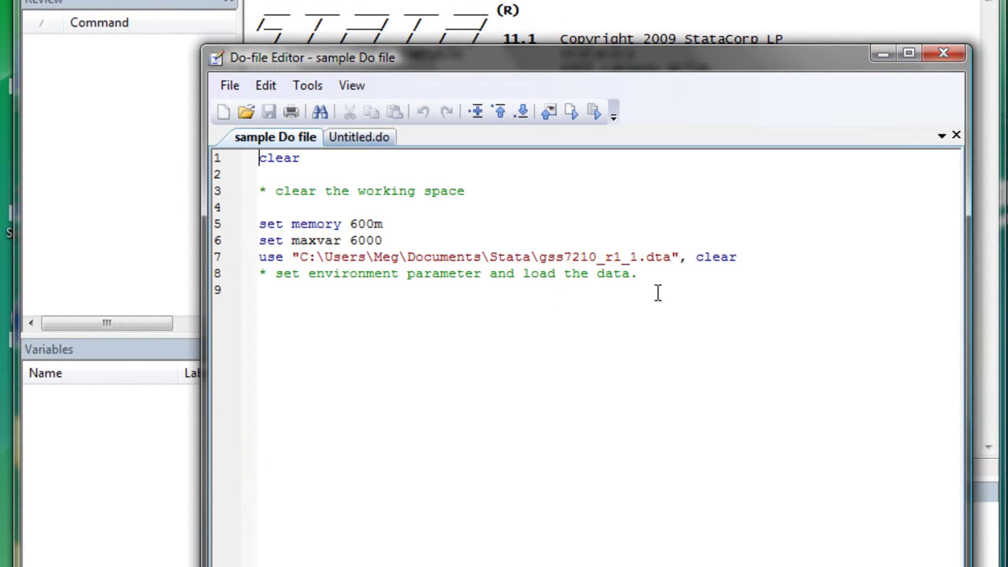
mouse_move(657, 290)
left_mouse_down()
mouse_move(265, 216)
mouse_move(218, 153)
left_mouse_up()
key("ctrl+d")
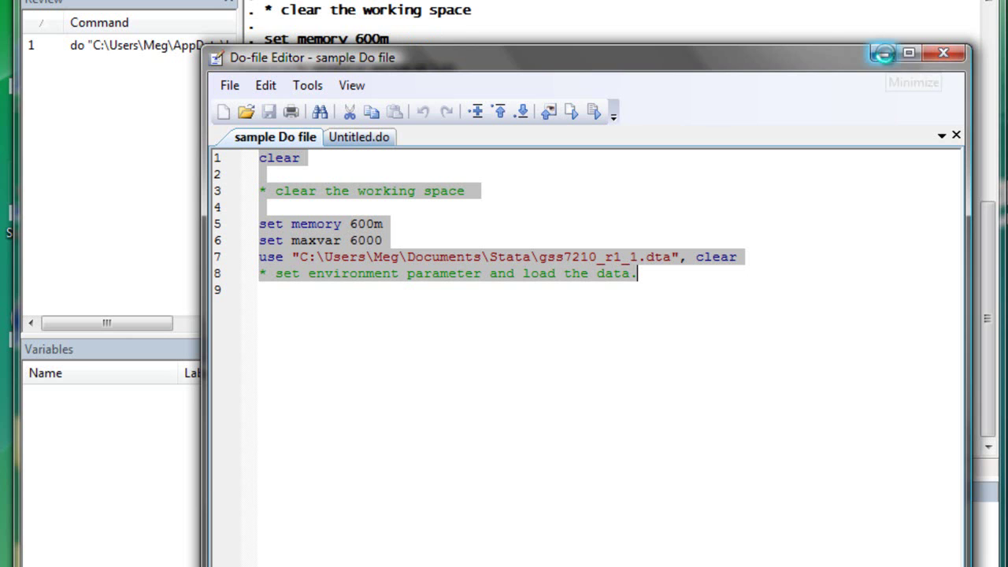
left_click(883, 53)
left_click(471, 382)
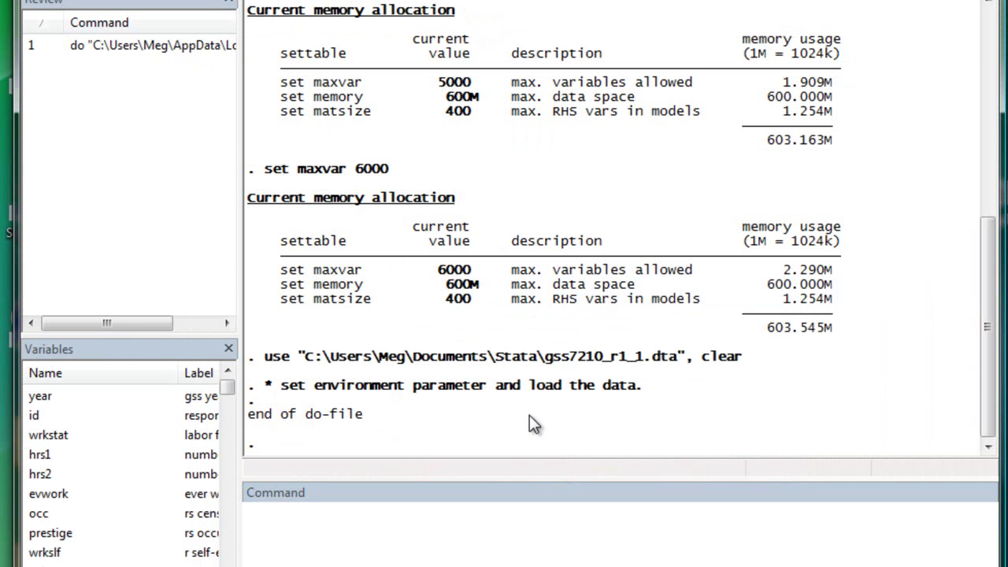
Run tab relig to tabulate religious preference.
left_click(293, 549)
type("ta")
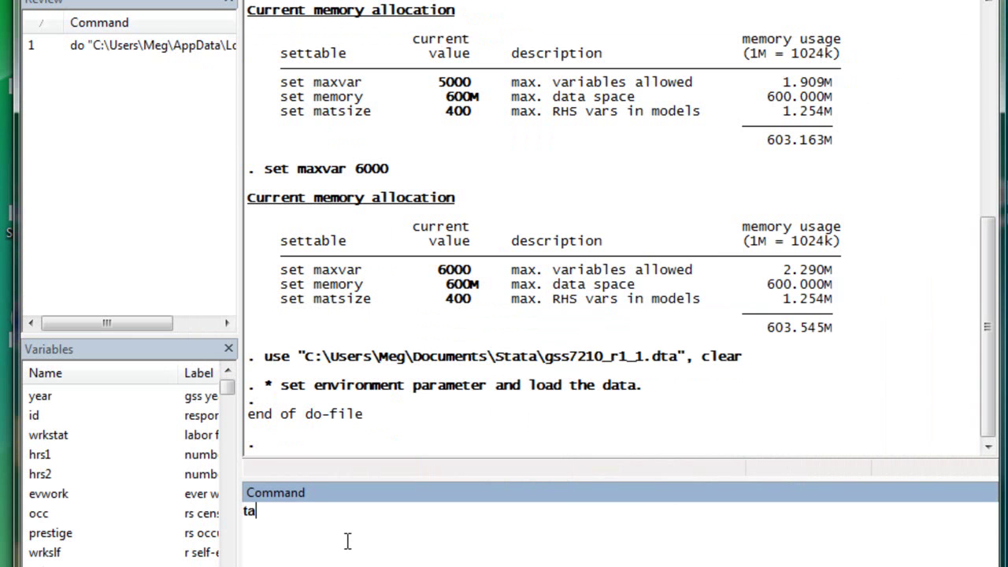
type("b rel")
type("ig")
key("Return")
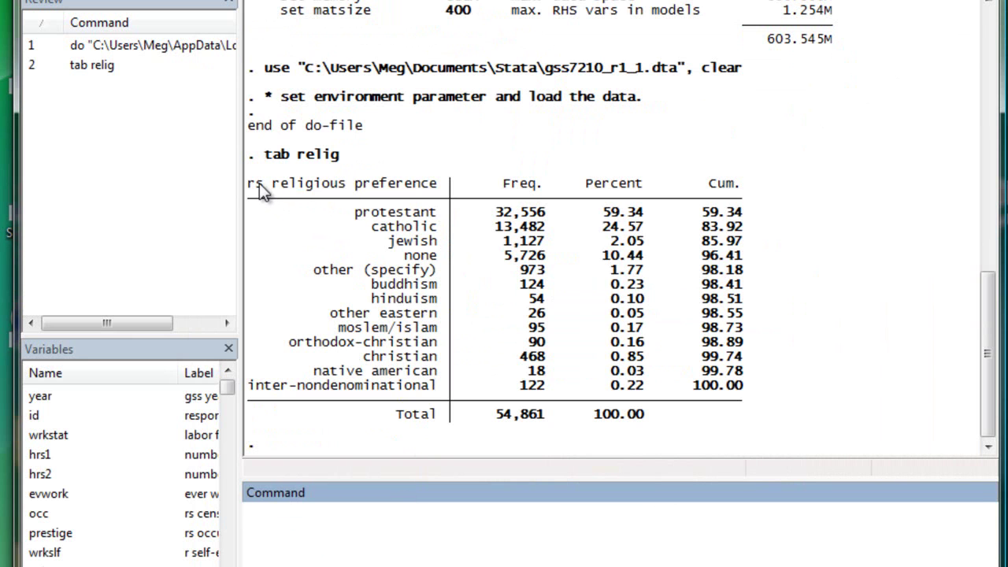
Highlight the religious preference heading, the protestant and catholic rows, and the other category rows.
left_click_drag(256, 183, 363, 190)
left_click(427, 193)
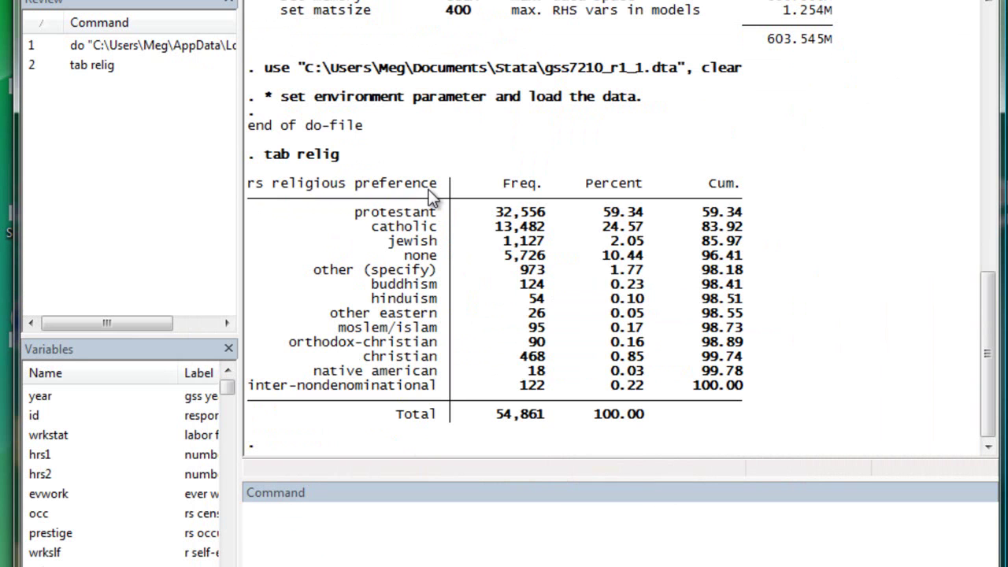
left_click_drag(356, 213, 819, 396)
left_click(782, 396)
left_click_drag(753, 388, 249, 225)
Run tab relig, nol to list religion frequencies by numeric codes 1–13.
left_click(425, 350)
left_click(352, 508)
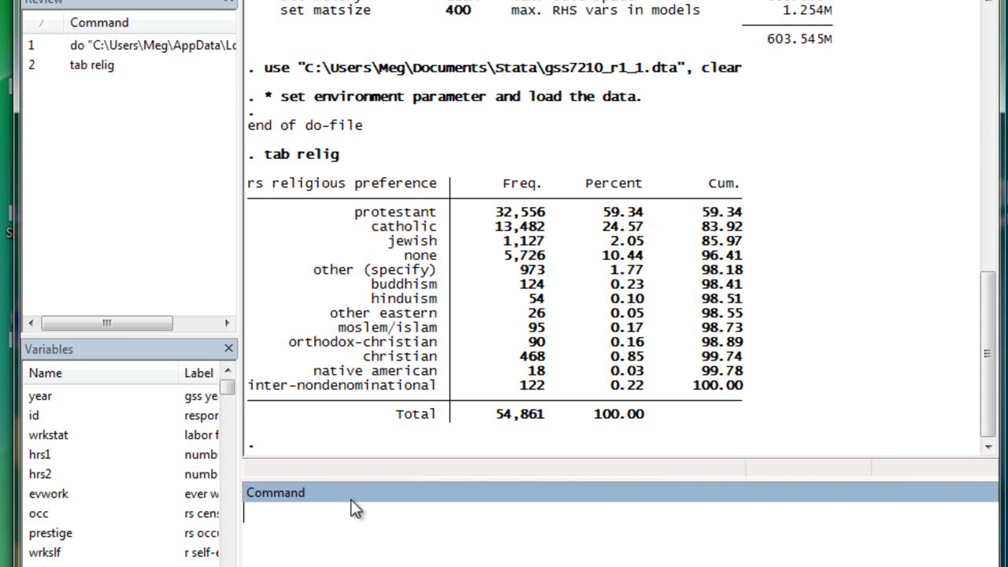
type("tab relig, nol")
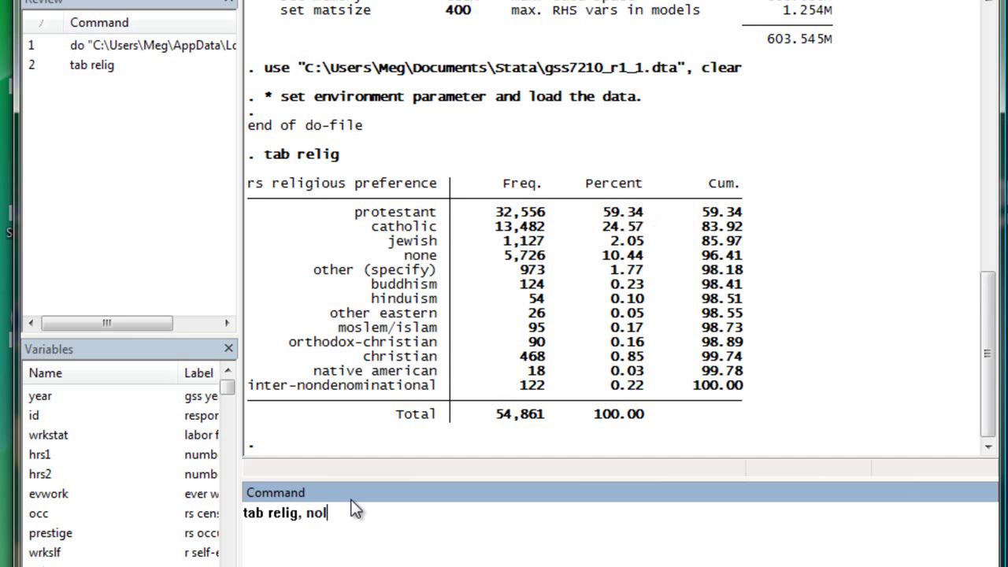
key("Return")
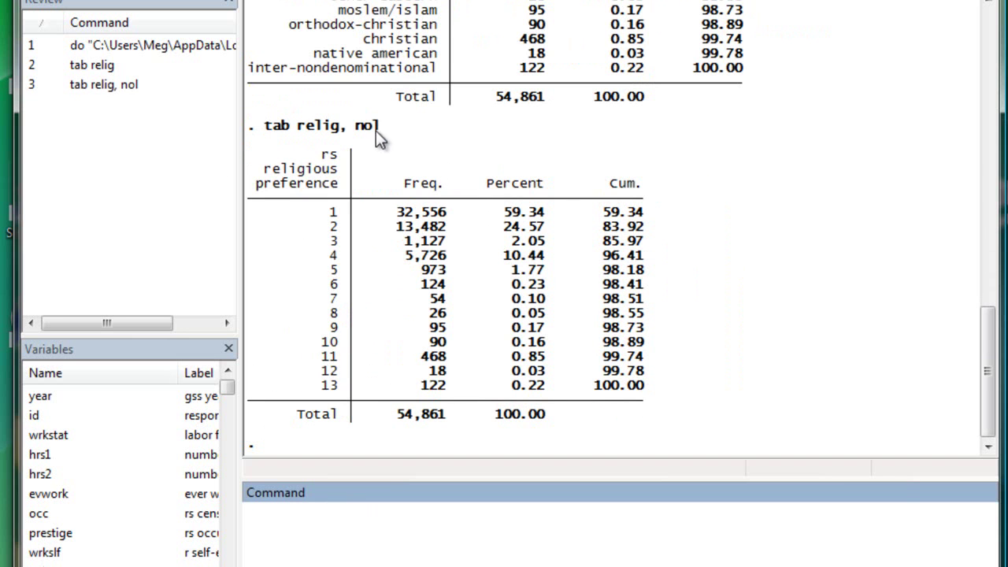
double_click(375, 129)
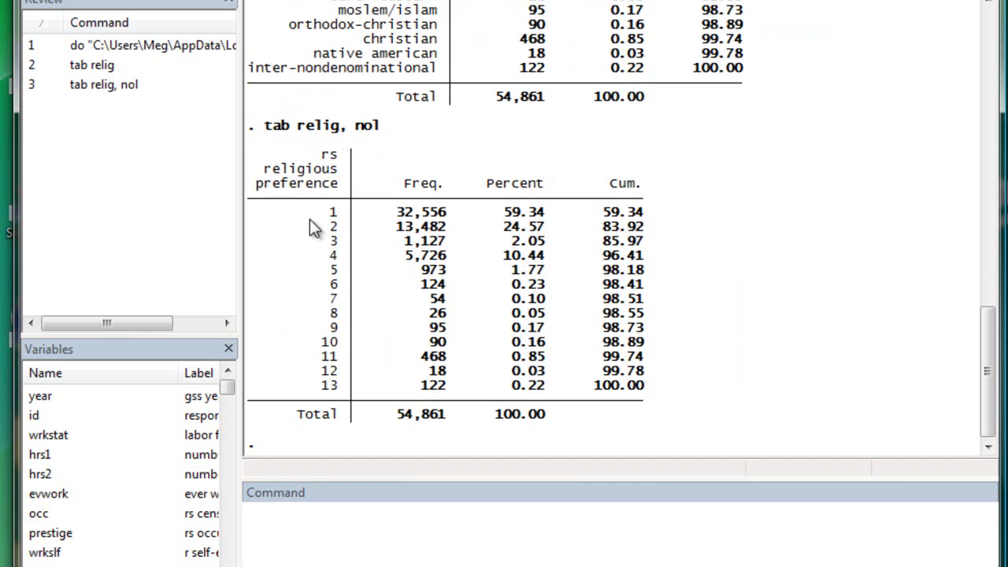
Highlight the numeric rows, then the protestant, catholic and jewish-through-christian labels for comparison.
left_click_drag(309, 219, 699, 393)
left_click(699, 393)
scroll(680, 352, "up", 2)
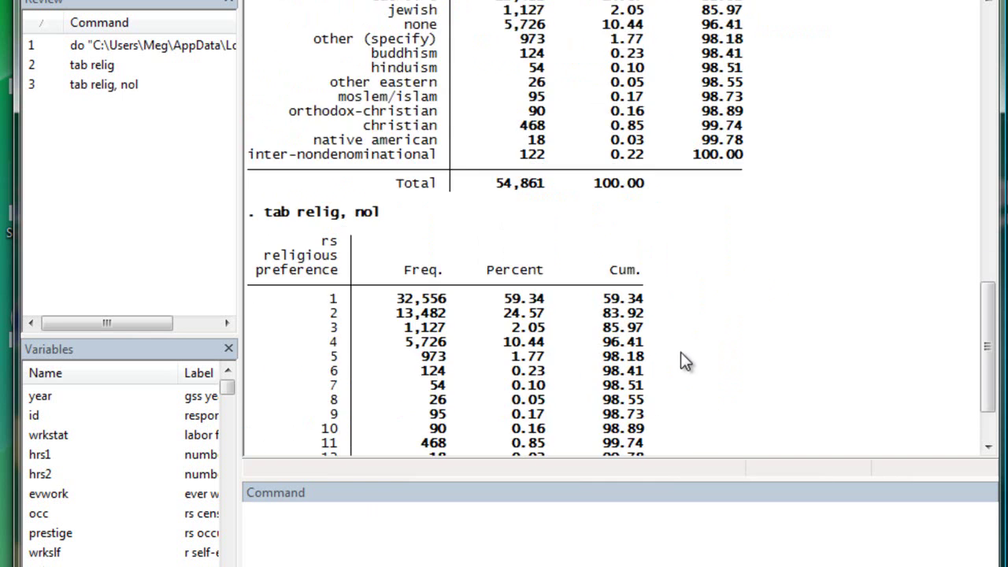
scroll(682, 353, "up", 3)
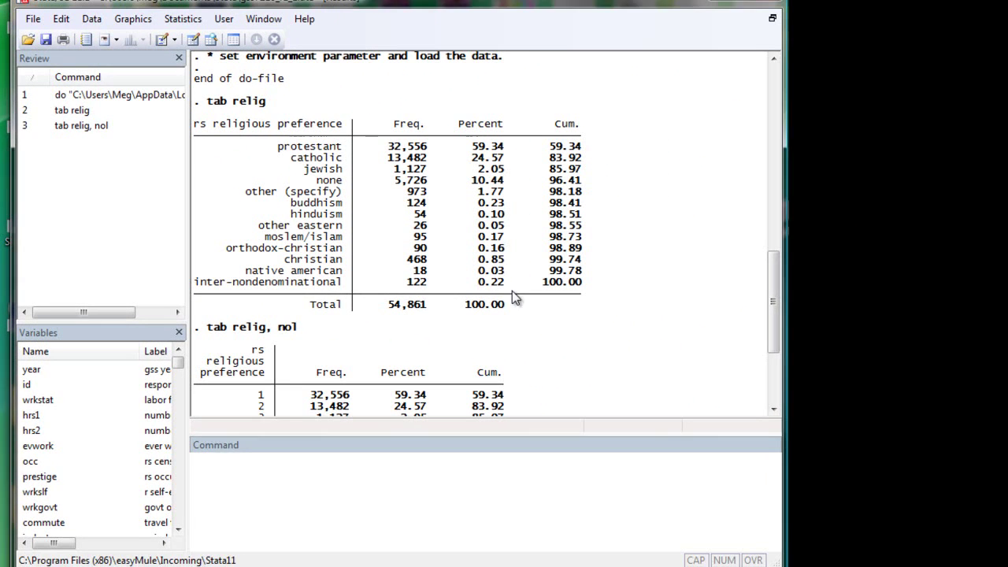
mouse_move(271, 150)
left_mouse_down()
mouse_move(332, 150)
mouse_move(334, 162)
left_mouse_up()
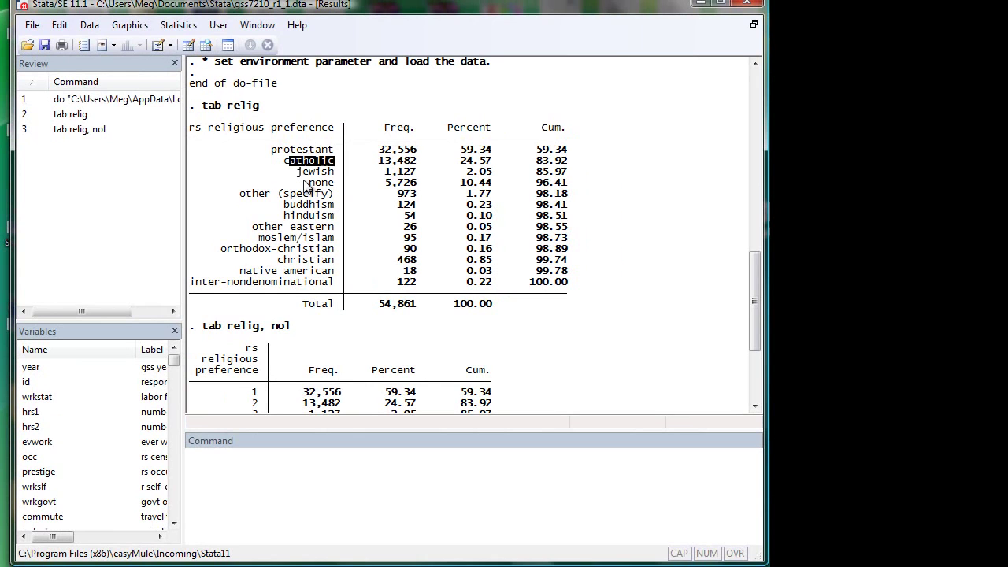
left_click(307, 181)
mouse_move(300, 171)
left_mouse_down()
mouse_move(335, 272)
mouse_move(456, 278)
left_mouse_up()
left_click(456, 278)
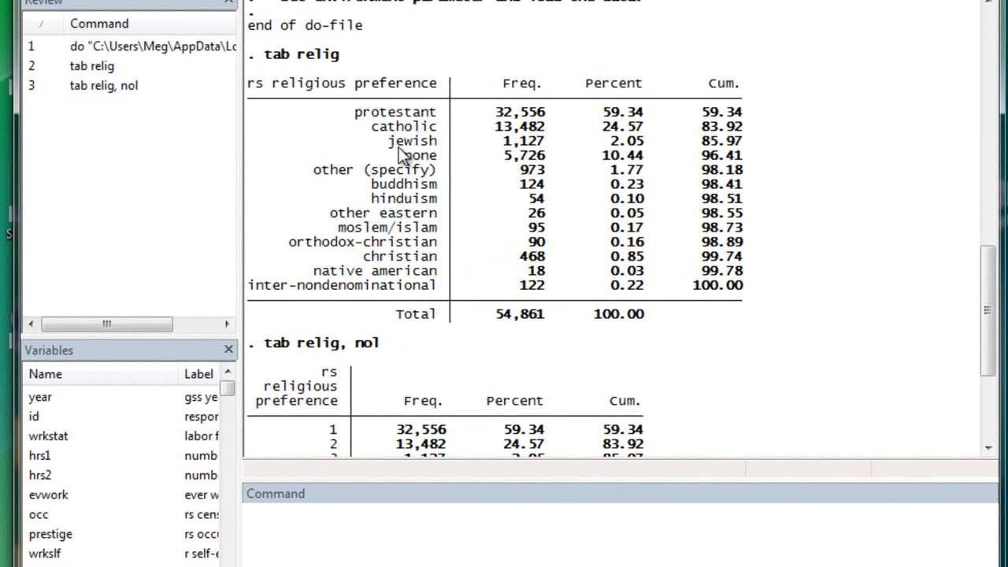
Scroll between the labelled and numeric religion tables to compare them.
scroll(378, 220, "down", 3)
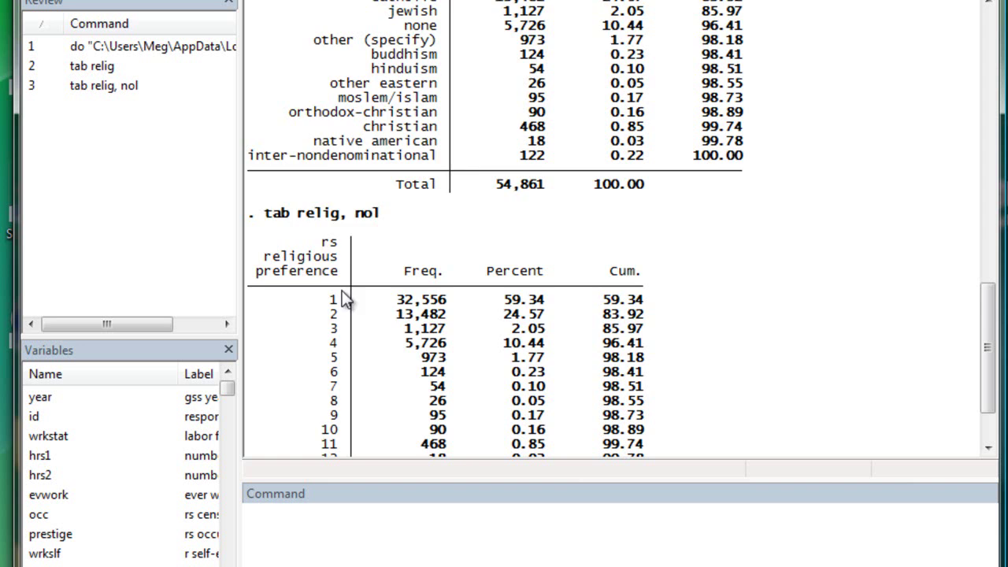
scroll(347, 299, "up", 2)
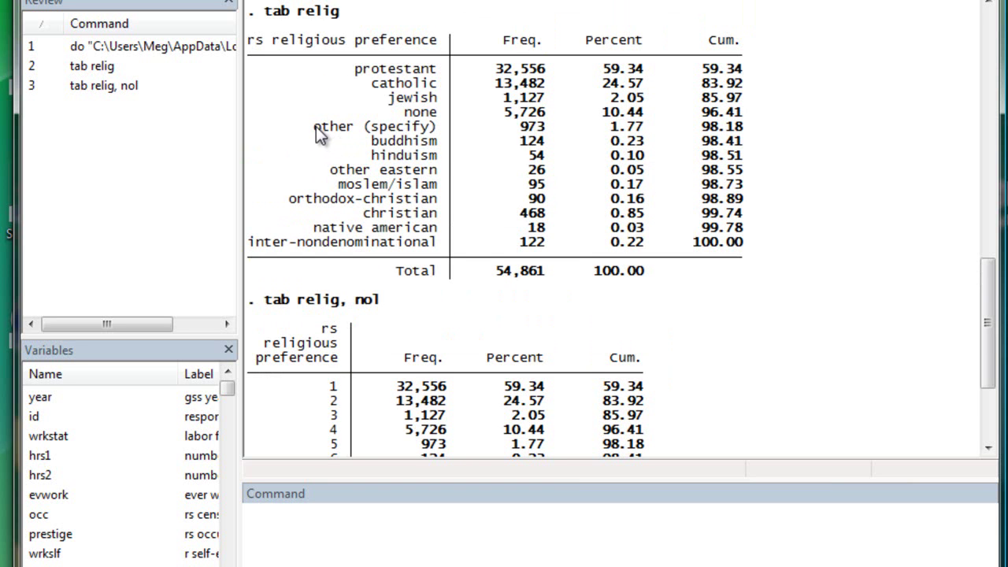
scroll(352, 293, "down", 4)
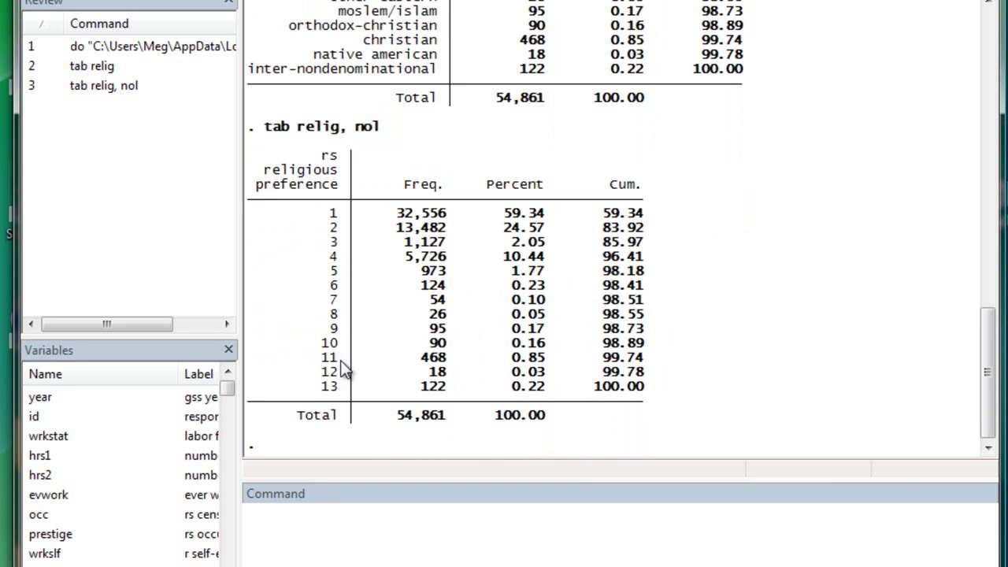
scroll(418, 195, "up", 3)
scroll(415, 193, "up", 1)
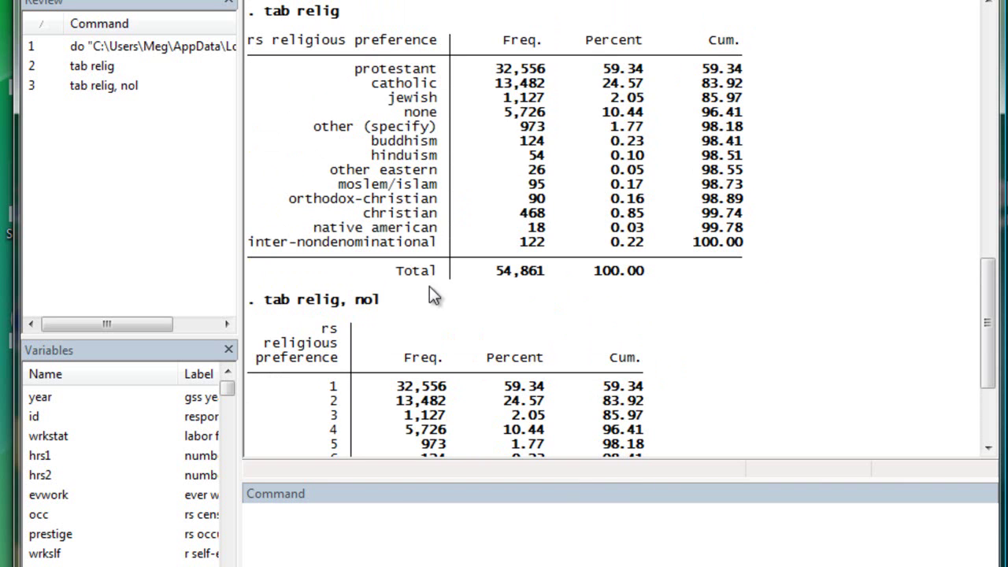
scroll(437, 284, "down", 4)
left_click(301, 541)
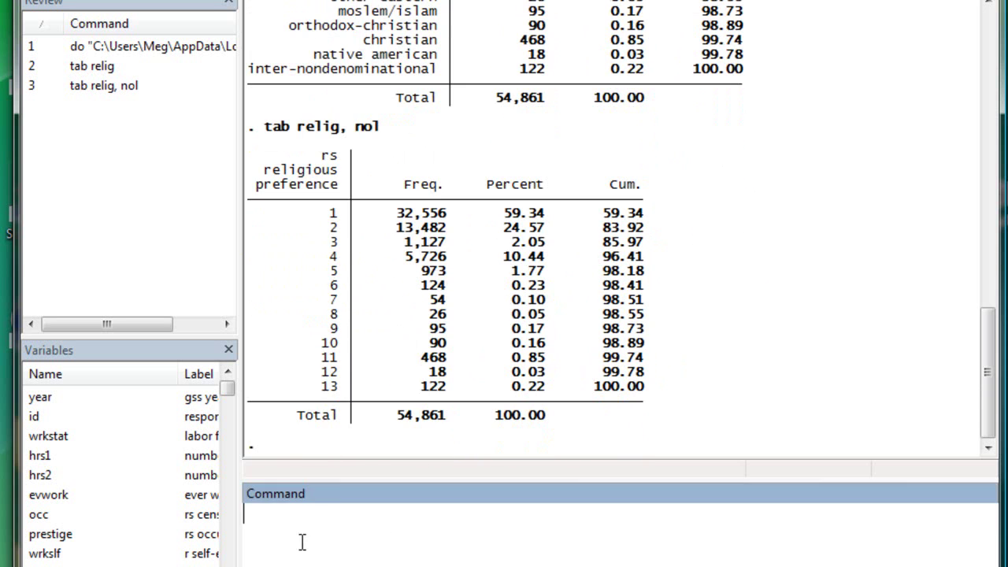
Open help recode in the Viewer and highlight the # = # rule example.
type("help re")
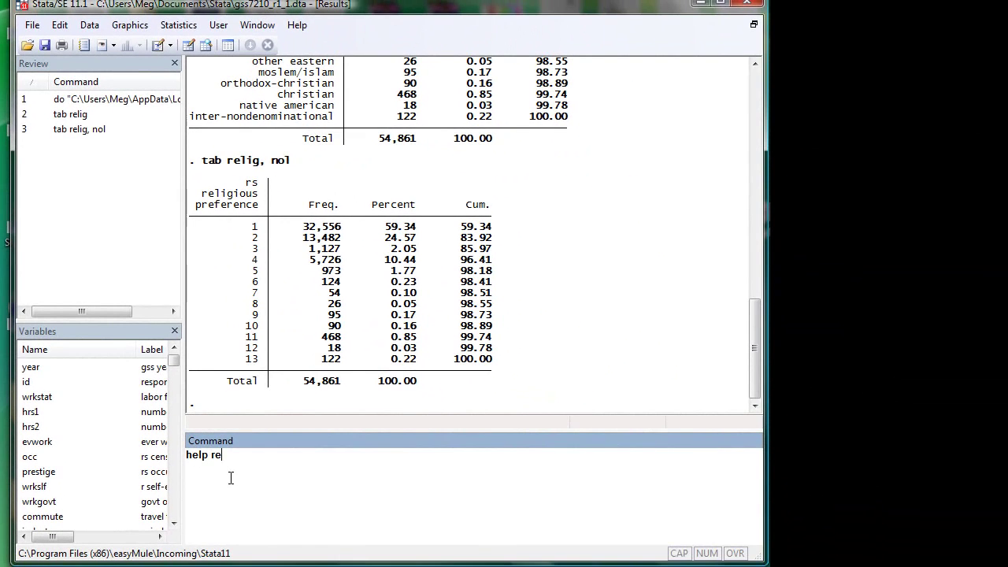
type("code")
key("Return")
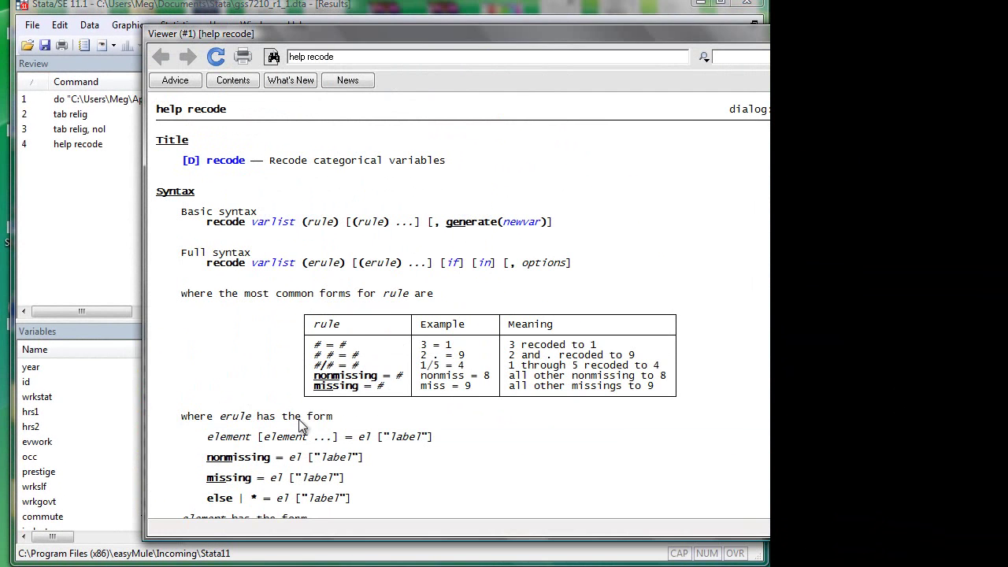
left_click_drag(355, 347, 314, 346)
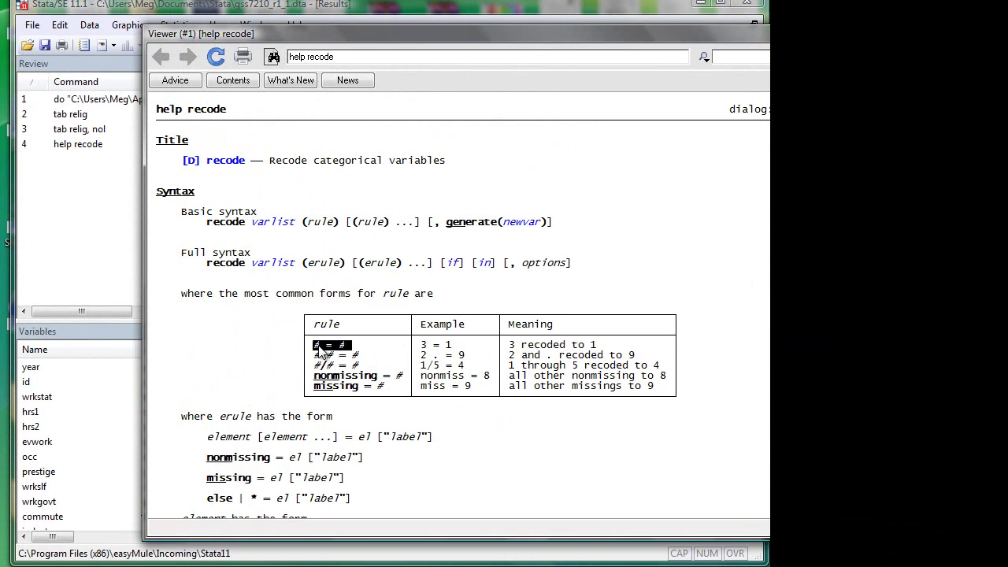
left_click(322, 353)
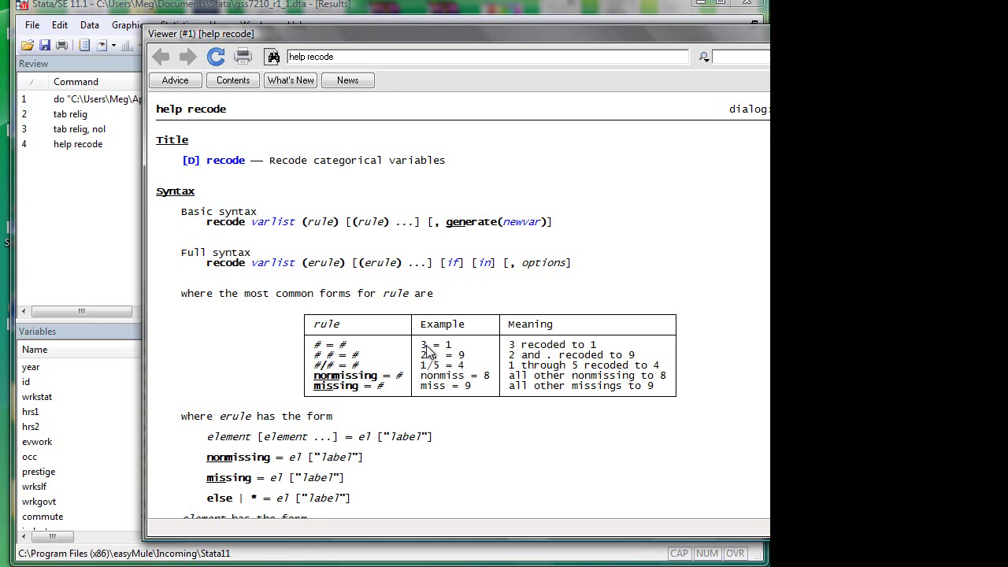
Run recode relig (13 = 3), reporting 122 changes.
left_click(275, 492)
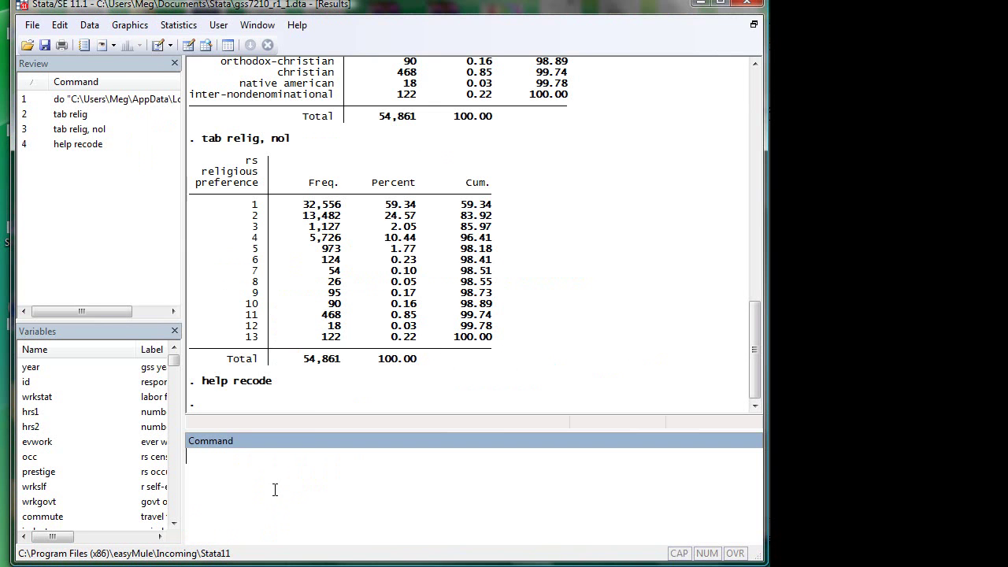
type("reocd")
key("BackSpace")
key("BackSpace")
key("BackSpace")
type("code re")
type("lig (")
type("1")
type("3 ")
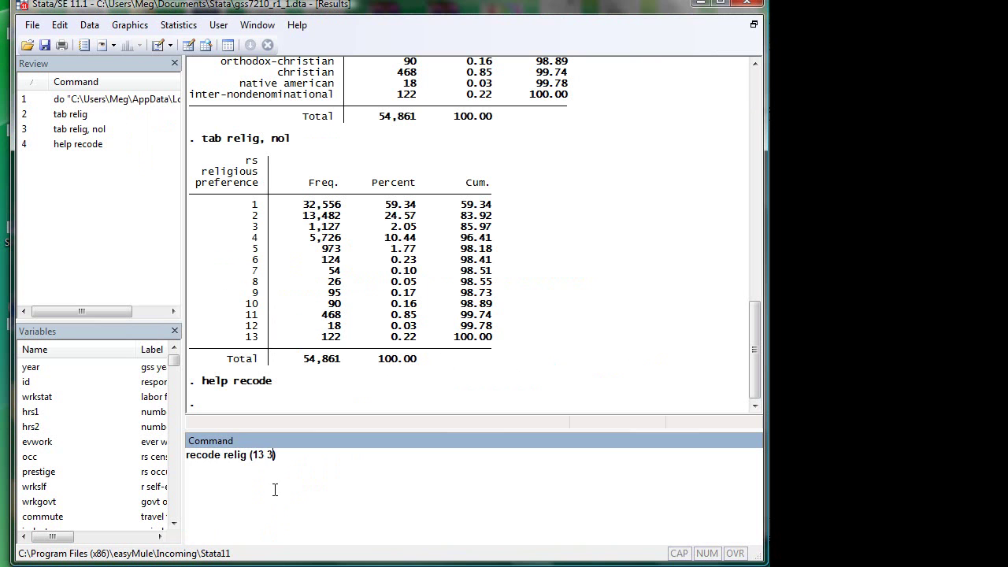
type("=")
key("Return")
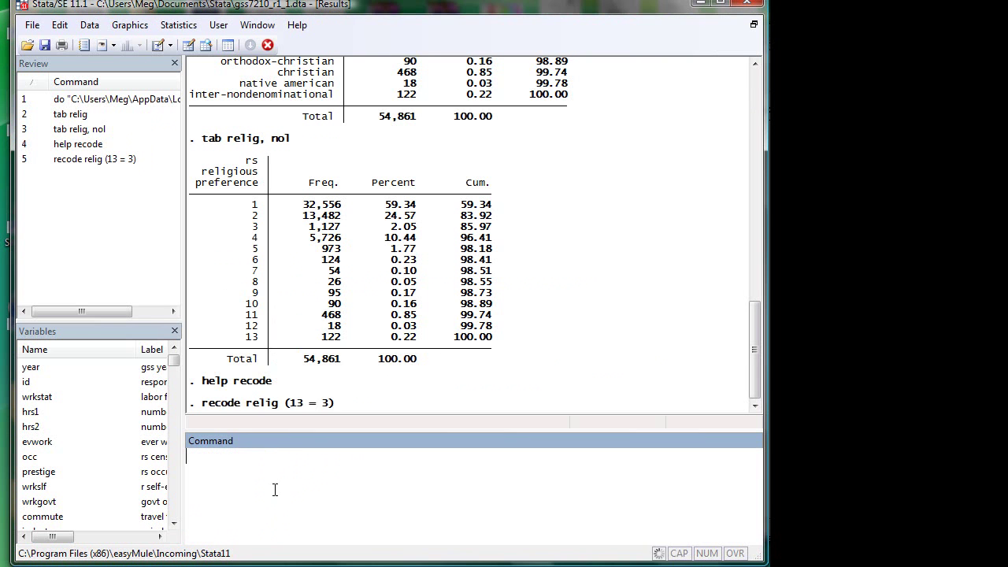
type("tab ")
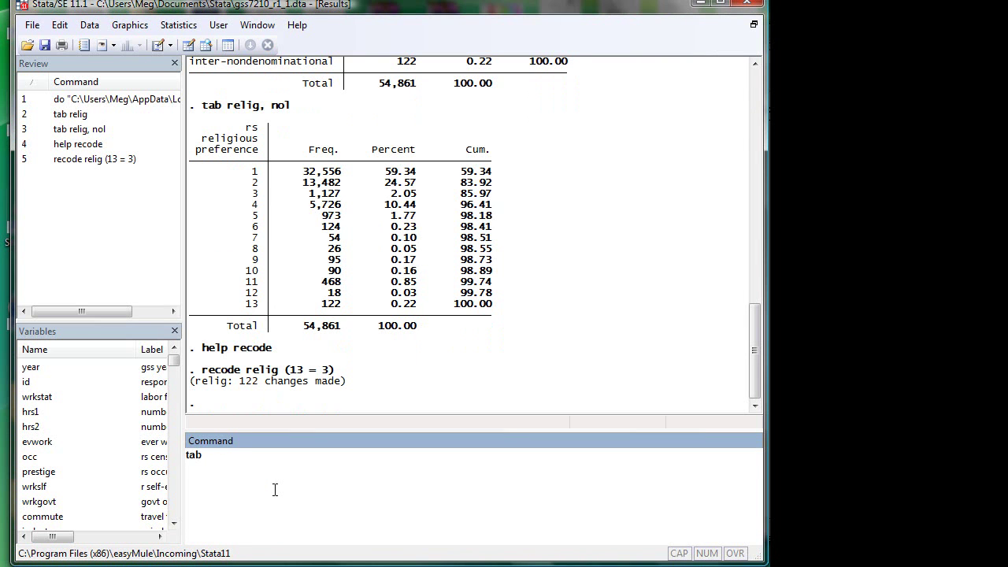
type("regl")
Re-run tab relig and tab relig, nol, now showing 12 religion categories.
key("BackSpace")
key("BackSpace")
key("BackSpace")
type("g")
key("Return")
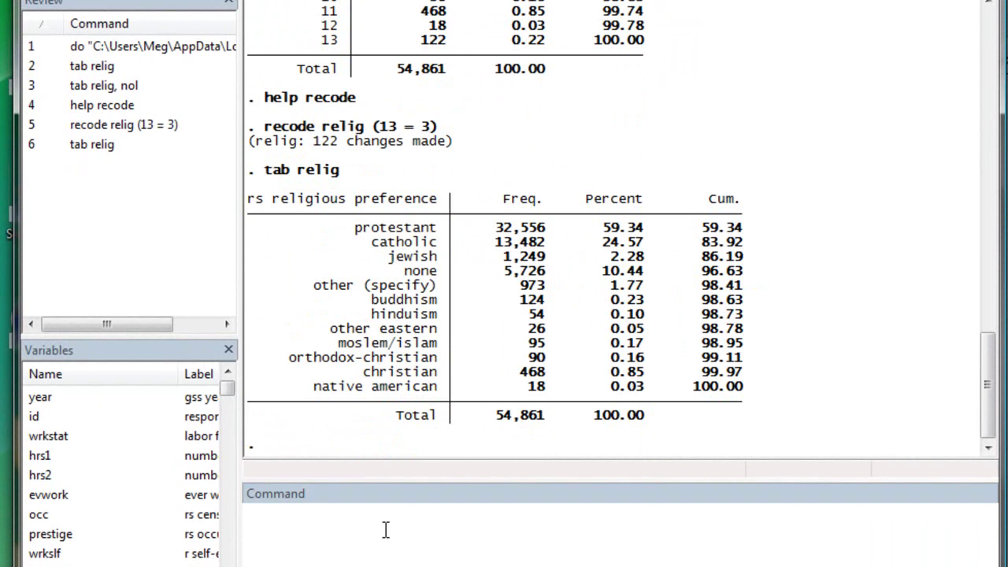
key("Page_Up")
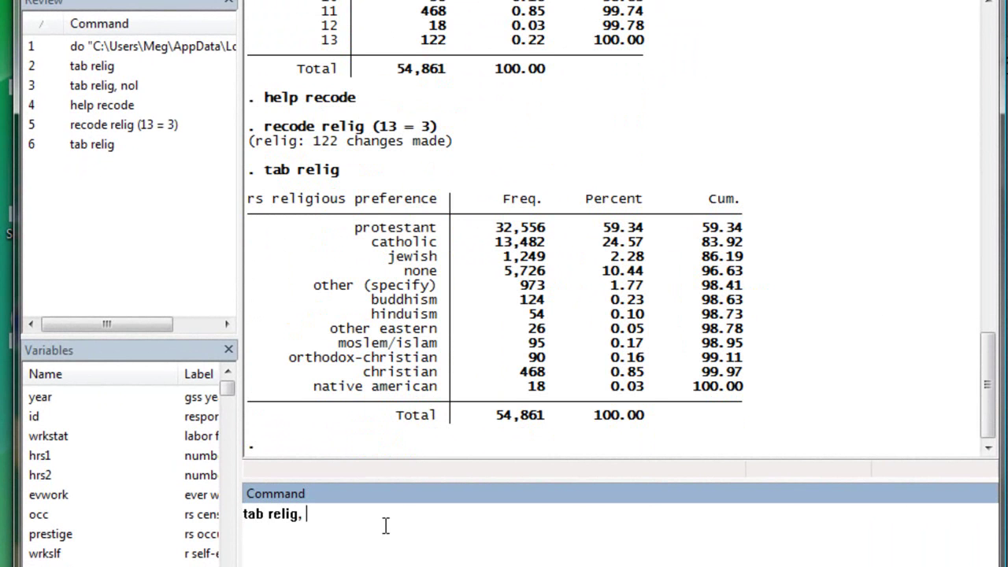
type("nol")
key("Return")
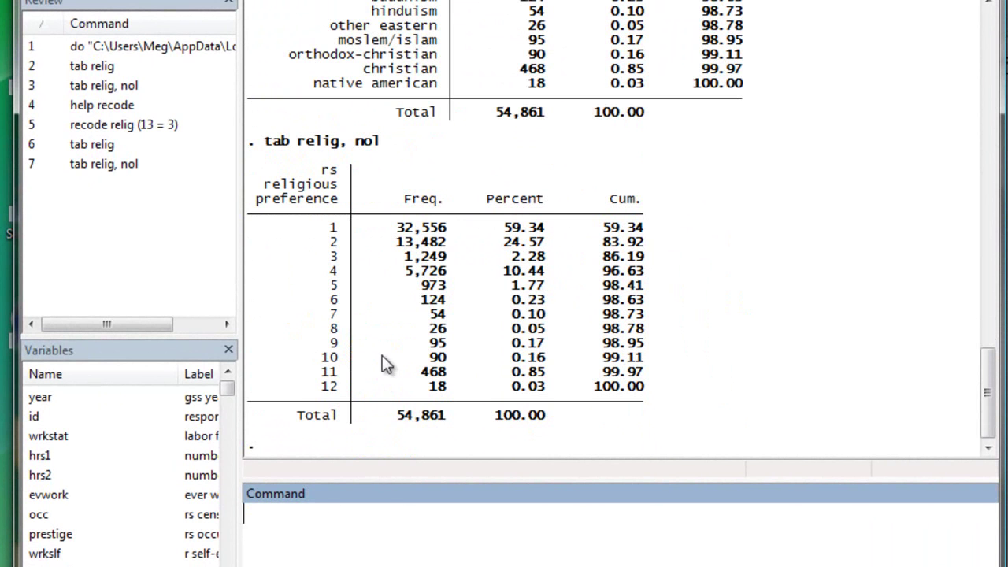
Scroll back through the results and highlight the code 3 count of 1,127.
left_click(325, 256)
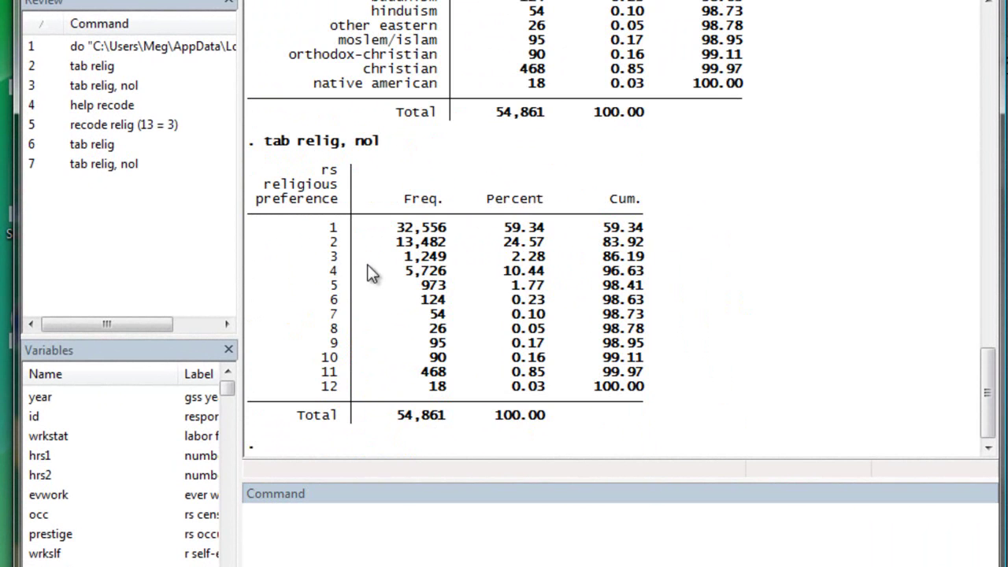
scroll(370, 272, "up", 2)
scroll(380, 285, "up", 8)
scroll(397, 236, "up", 4)
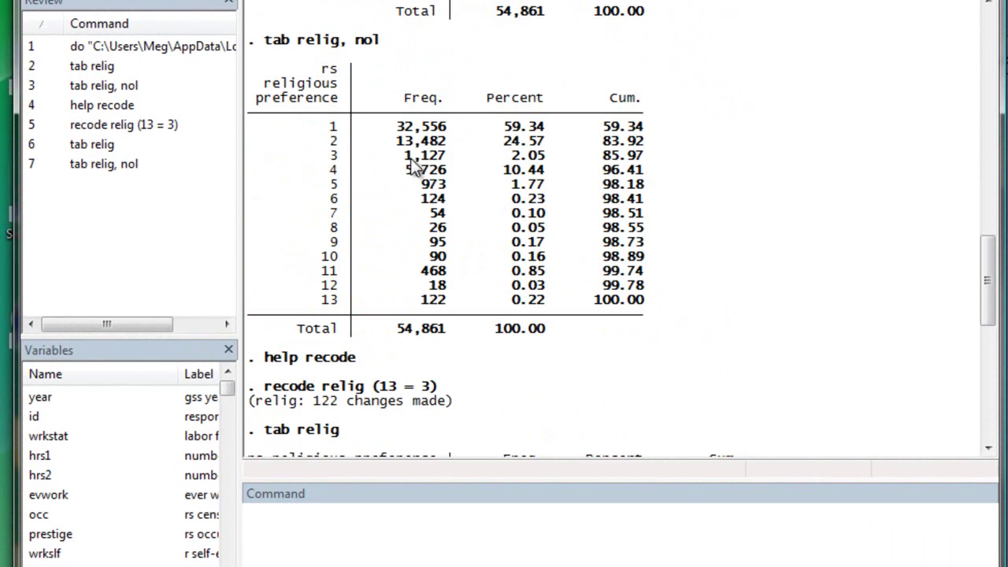
left_click_drag(403, 156, 439, 163)
scroll(441, 224, "down", 6)
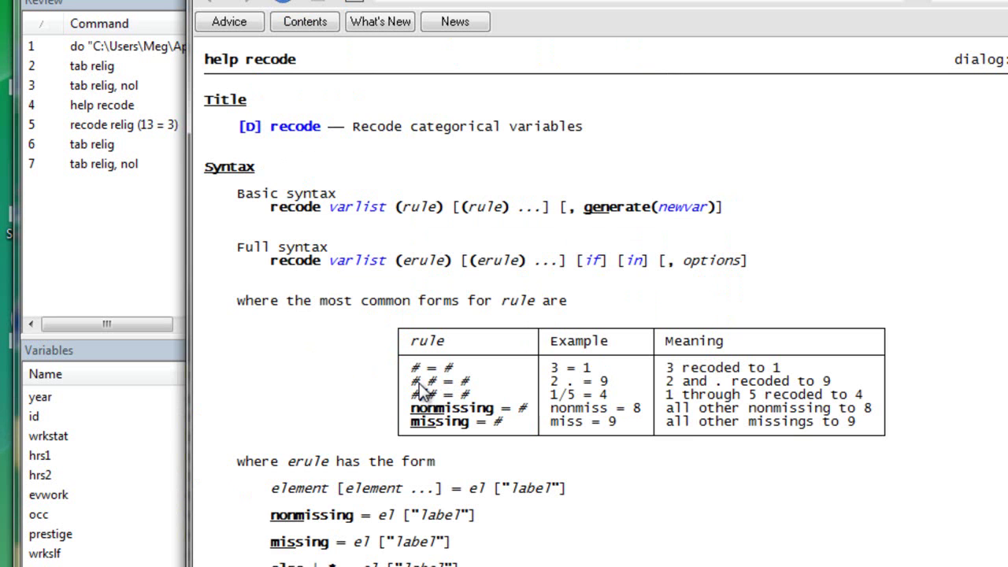
Note the two-value rule example in the recode help, then return to the results.
left_click_drag(411, 383, 432, 385)
left_click(444, 387)
key("alt+Tab")
scroll(472, 267, "up", 1)
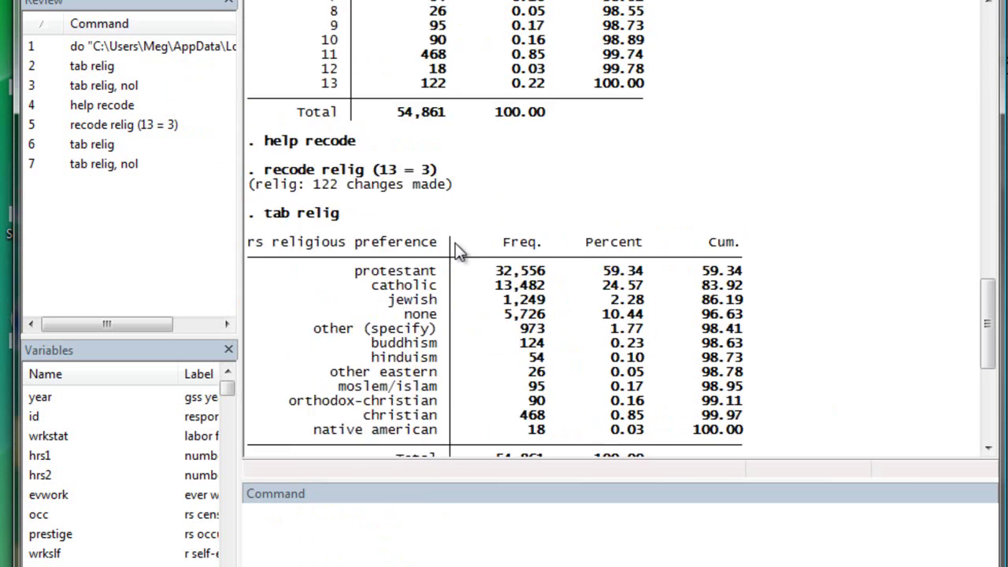
scroll(337, 144, "up", 1)
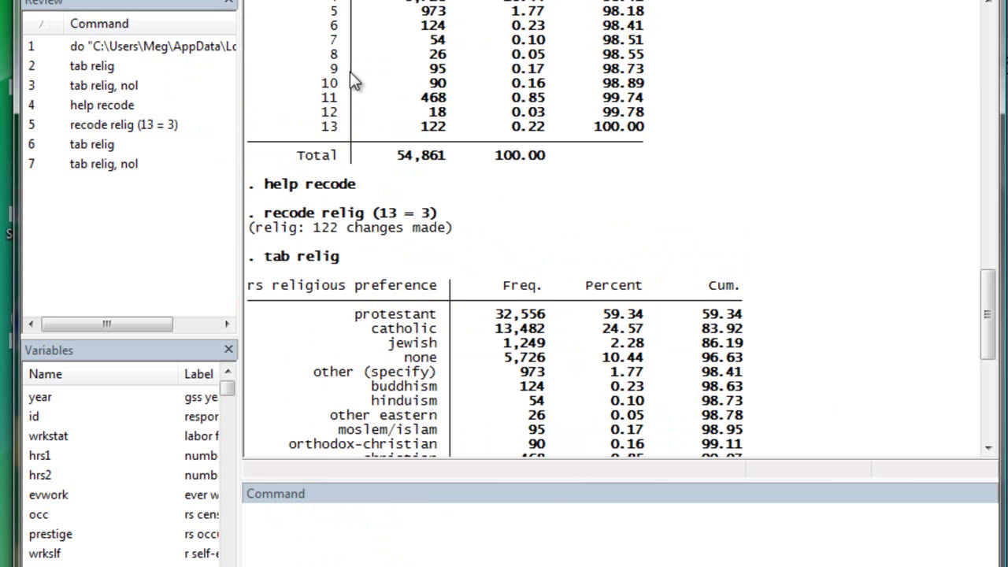
scroll(441, 331, "down", 4)
scroll(403, 427, "down", 4)
Run recode relig (10 12 = 3), making 108 changes.
left_click(378, 522)
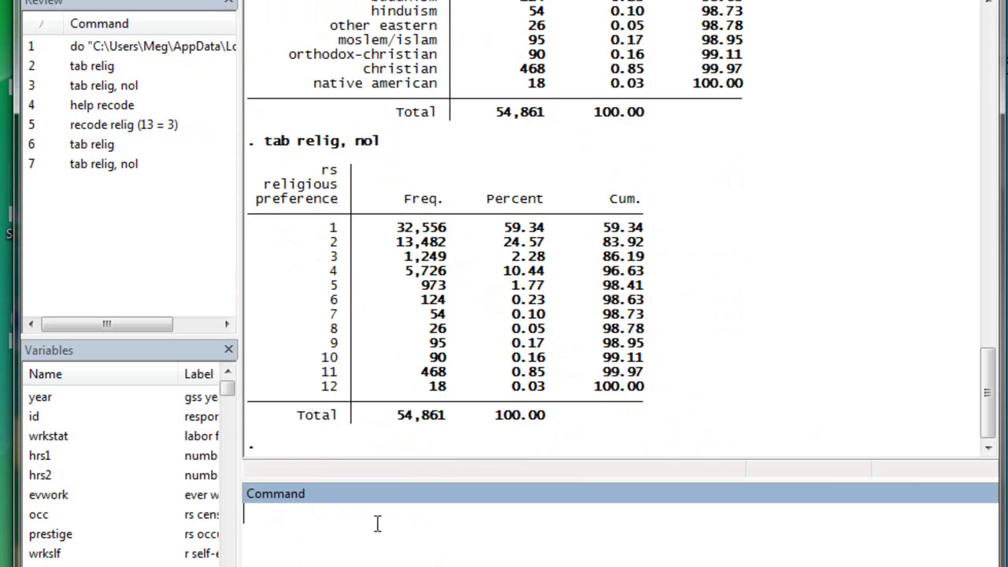
type("recoderel")
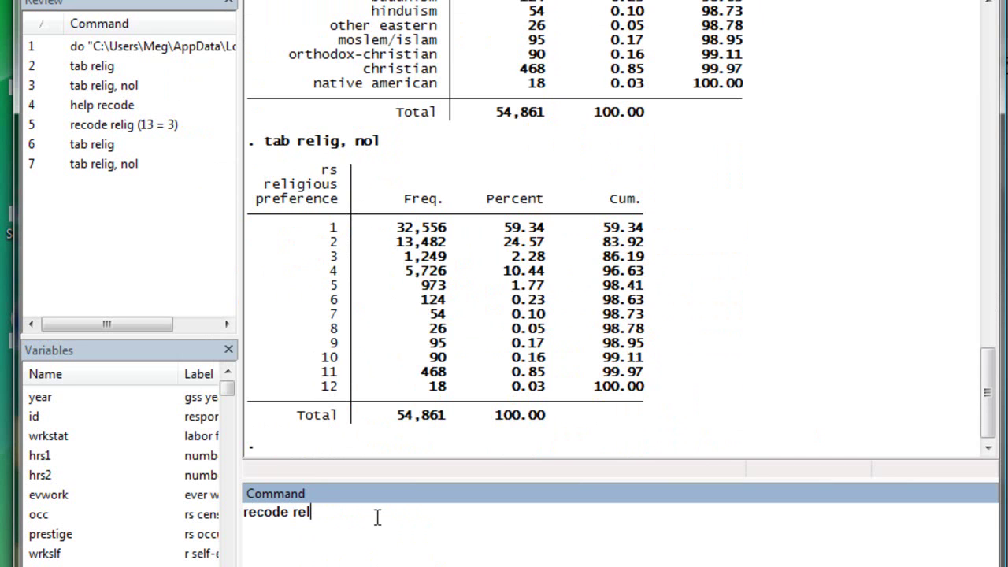
type("ig (13")
key("BackSpace")
type("0 12 ")
type("= 3)")
key("Return")
Run tab relig, nol, showing 11 codes with code 3 at 1,357.
type("tab ")
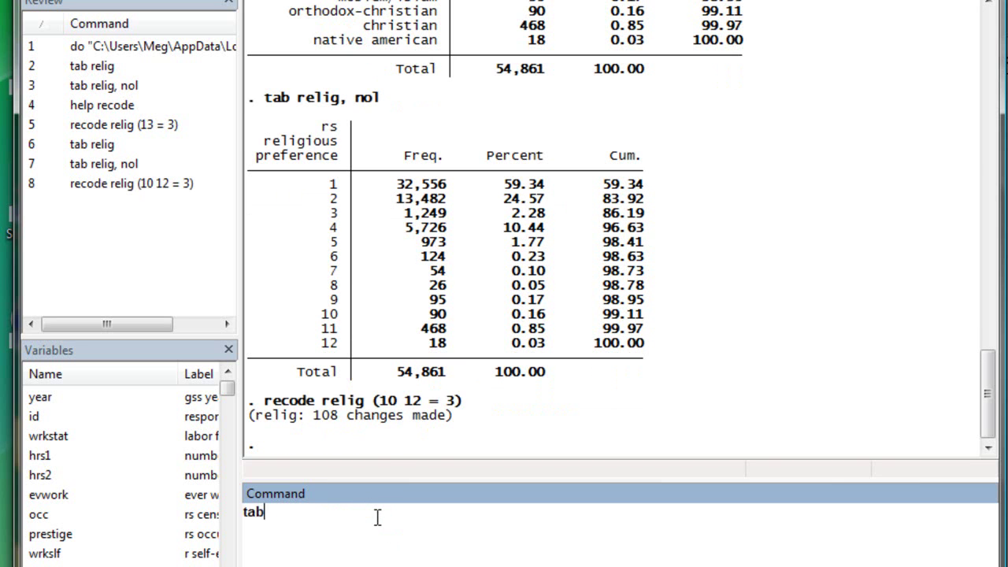
type("lig")
key("BackSpace")
key("BackSpace")
key("BackSpace")
type("re")
type("lig, nol")
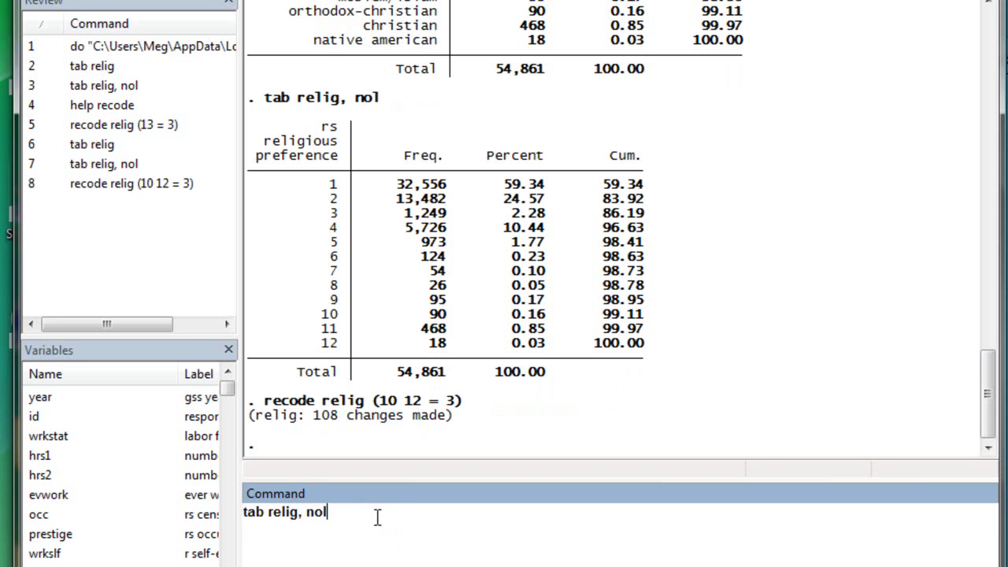
key("Return")
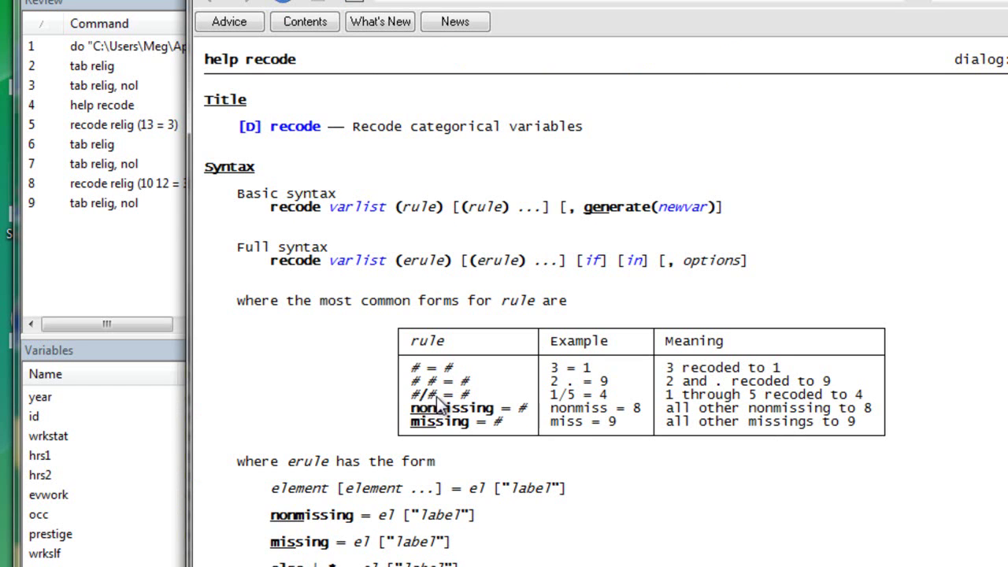
Run recode relig (5/11 = 3), making 1,740 changes, then tab relig, showing four categories.
key("alt+Tab")
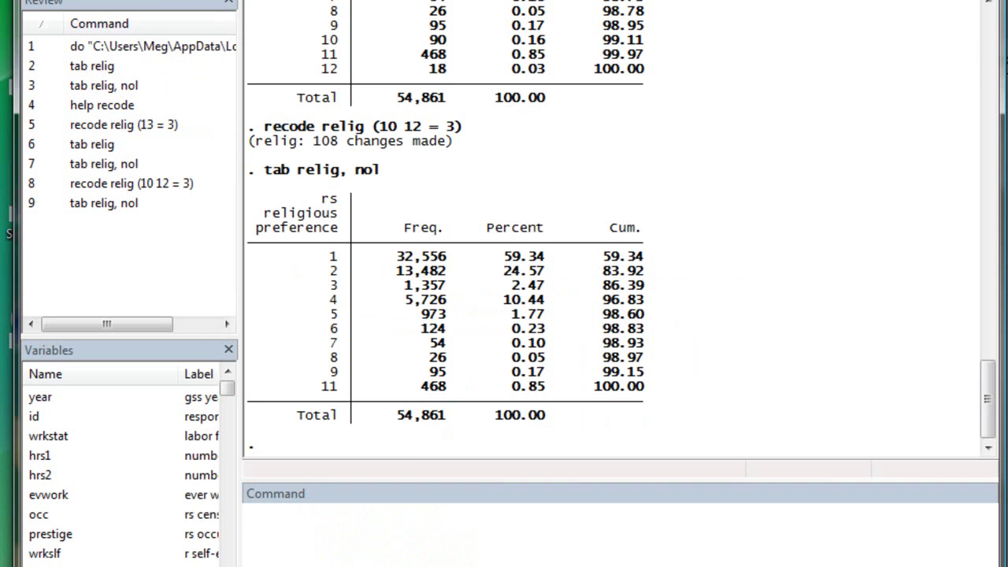
left_click(372, 516)
type("recode ")
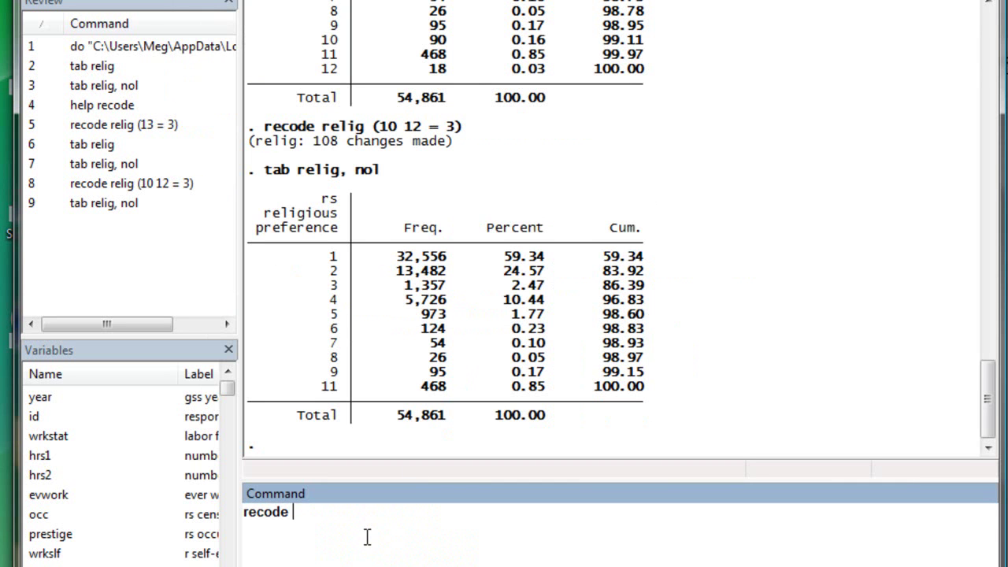
type("reli")
type("g")
type("()")
type("5")
type("/11 = 3")
key("Return")
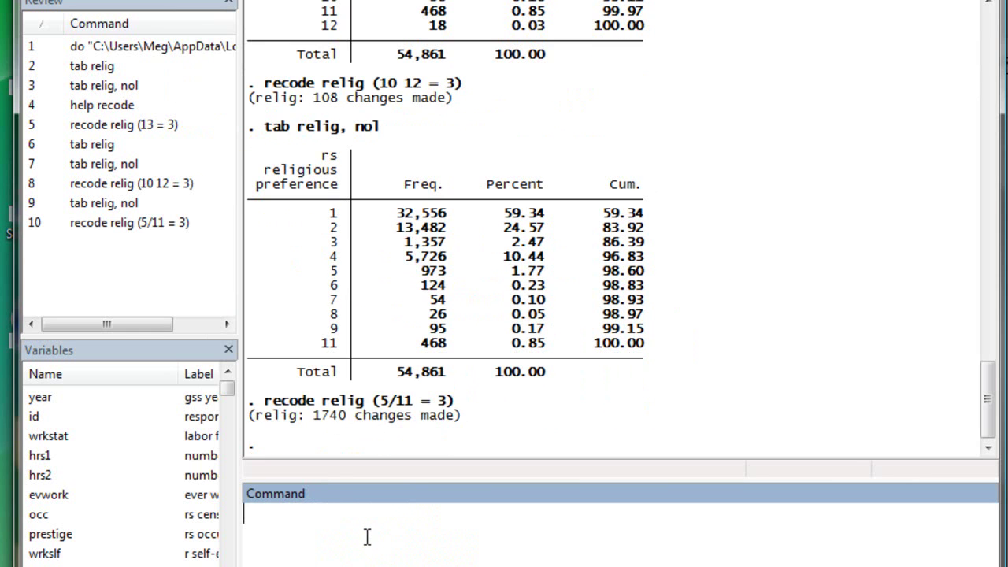
type("tab")
type(" relig")
key("Return")
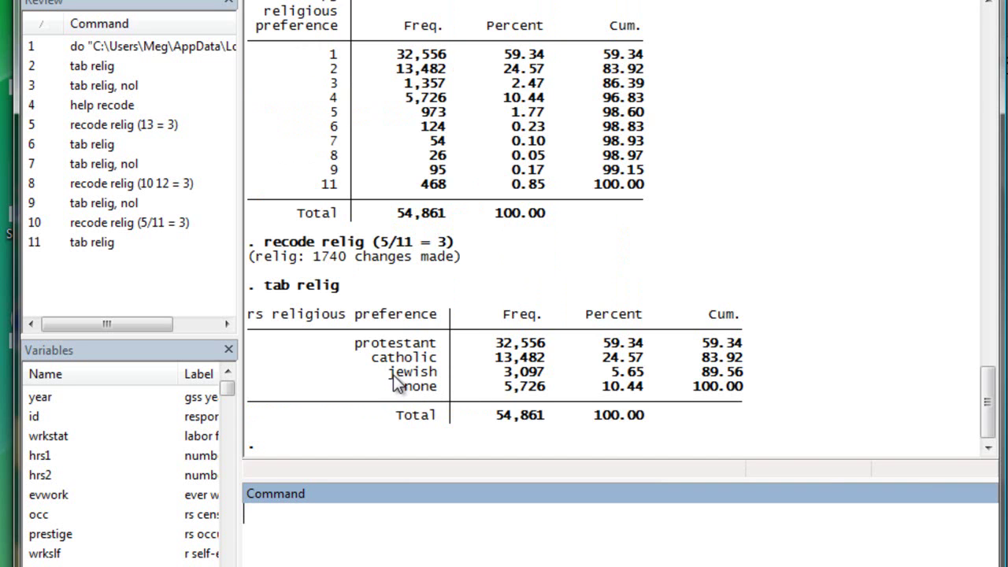
left_click_drag(393, 375, 433, 372)
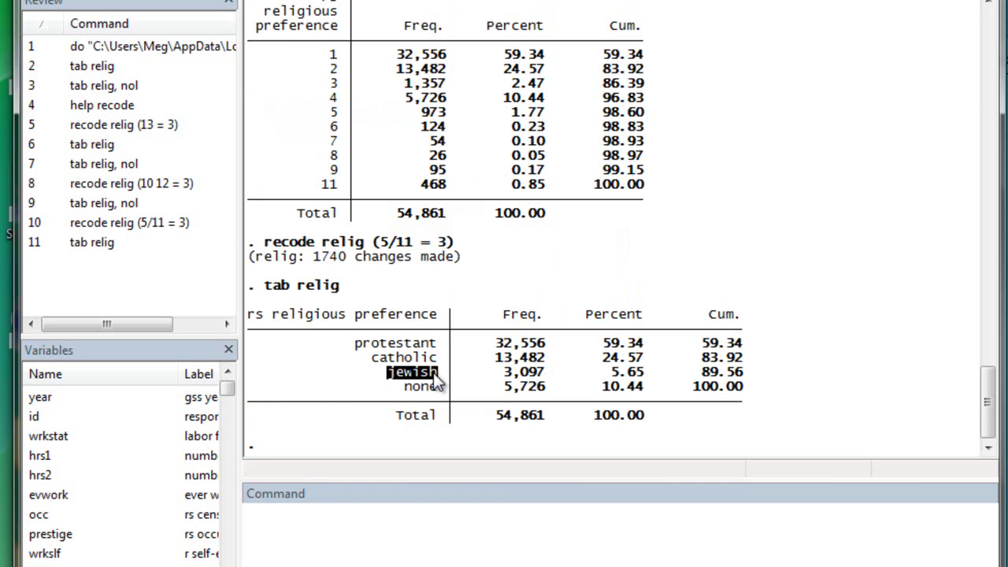
left_click(433, 374)
scroll(350, 314, "up", 1)
scroll(350, 313, "up", 2)
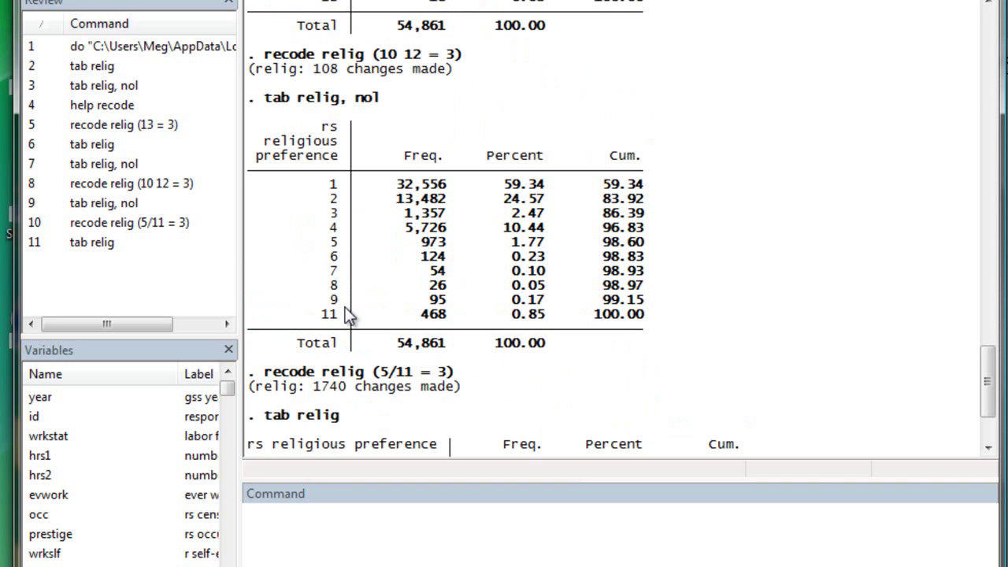
scroll(351, 314, "up", 2)
scroll(351, 314, "up", 1)
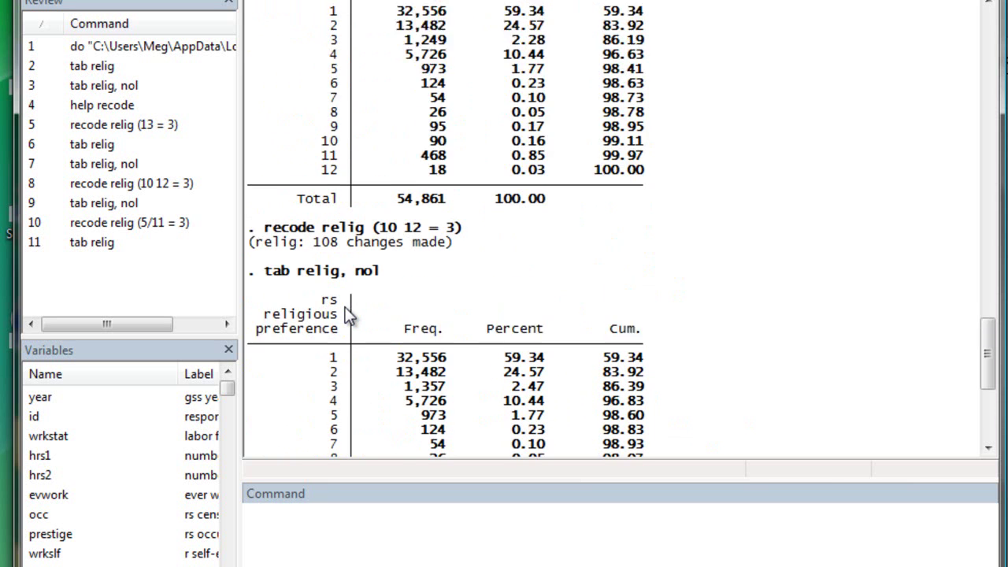
scroll(350, 314, "up", 2)
scroll(350, 313, "up", 6)
scroll(350, 313, "up", 4)
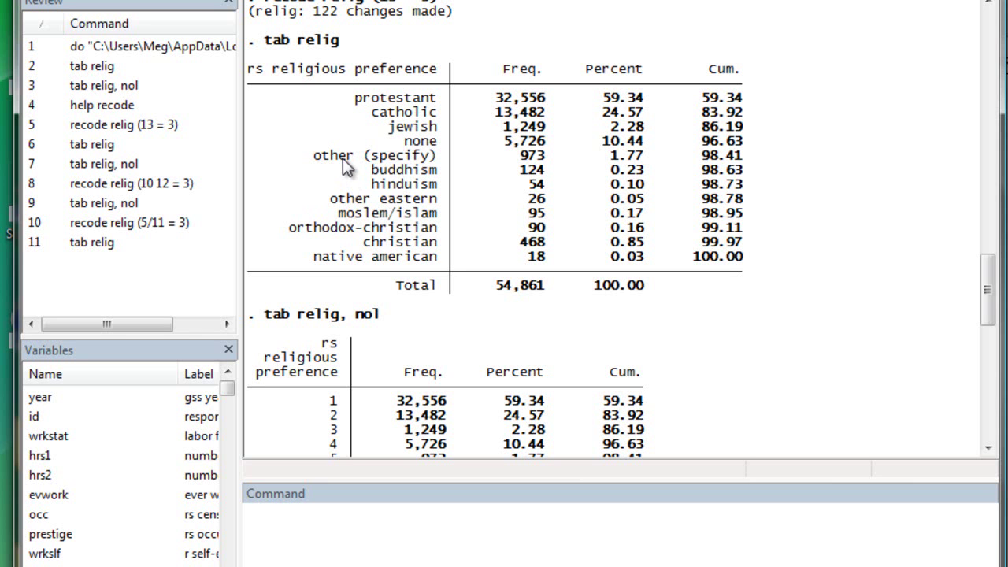
scroll(445, 252, "down", 6)
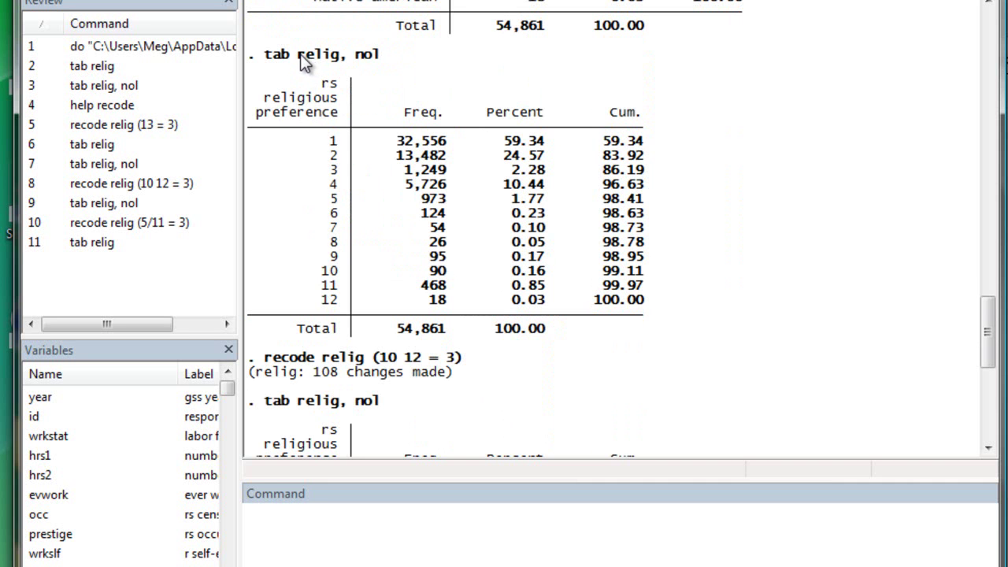
left_click_drag(320, 56, 338, 54)
left_click(258, 110)
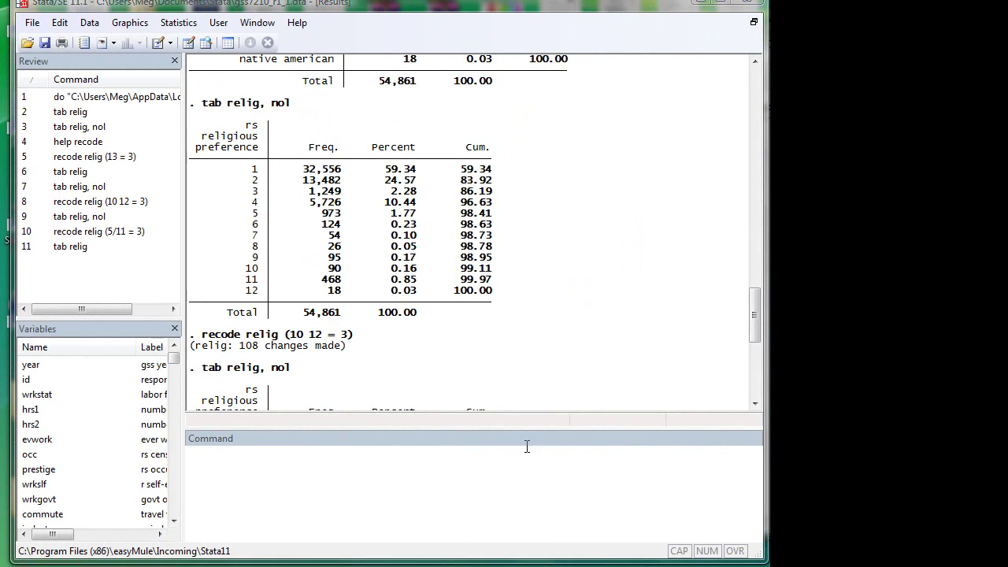
Re-run the sample do-file to reload the original GSS data.
key("ctrl+9")
key("ctrl+d")
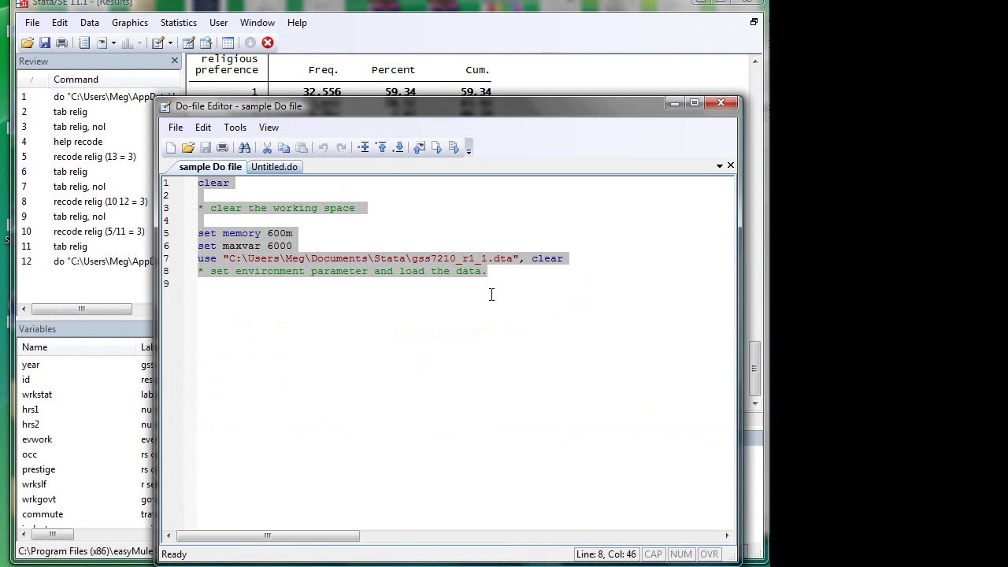
left_click(471, 66)
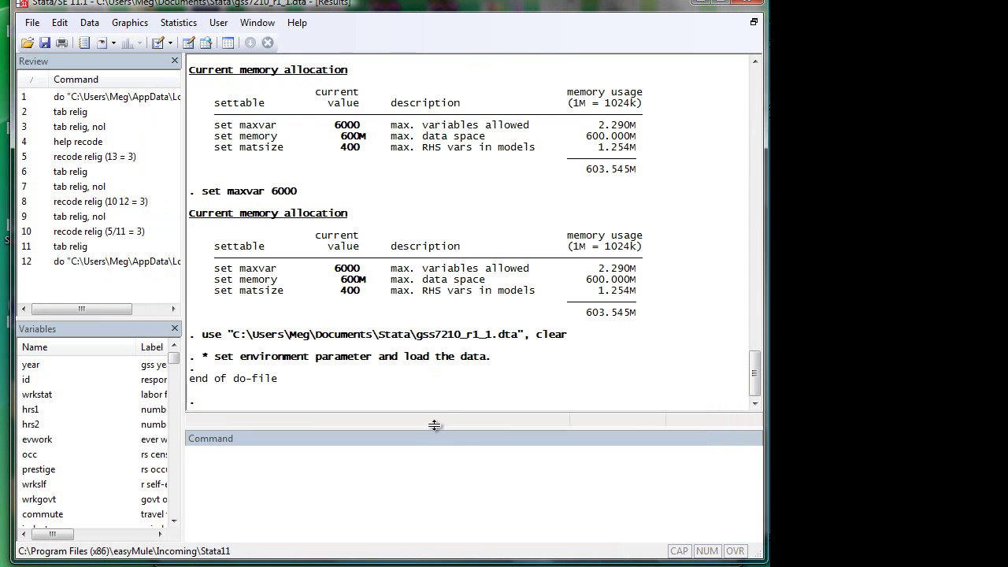
left_click(567, 512)
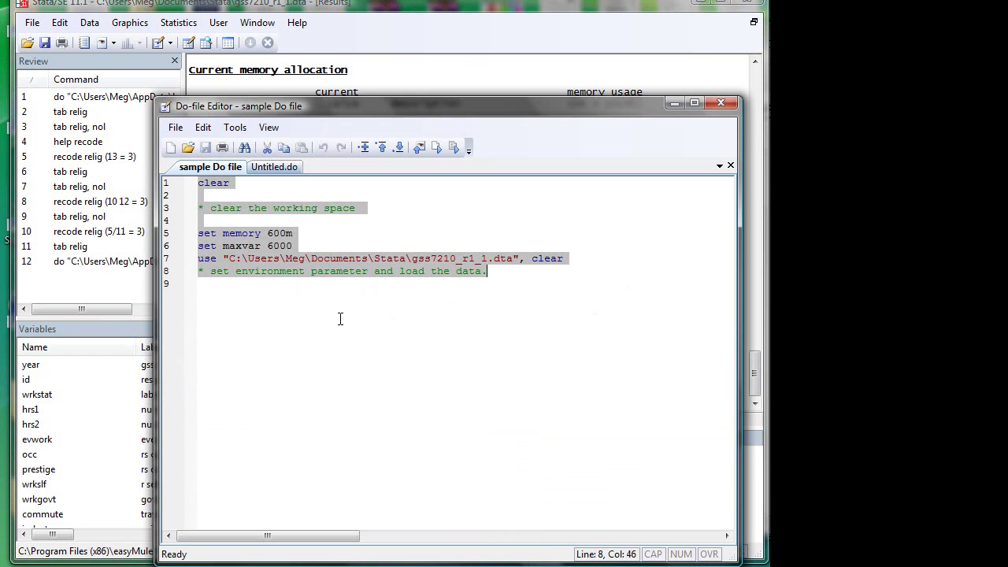
Add the line recode relig(5/13 = 5), gen(religRecoded) at the end of the do-file.
left_click(340, 319)
key("Return")
type("recod")
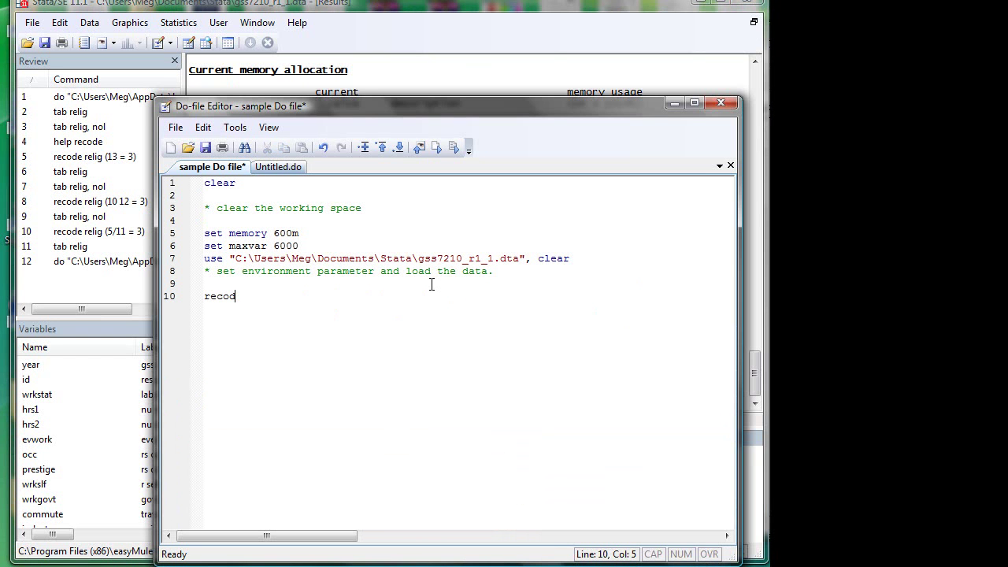
type("e relig")
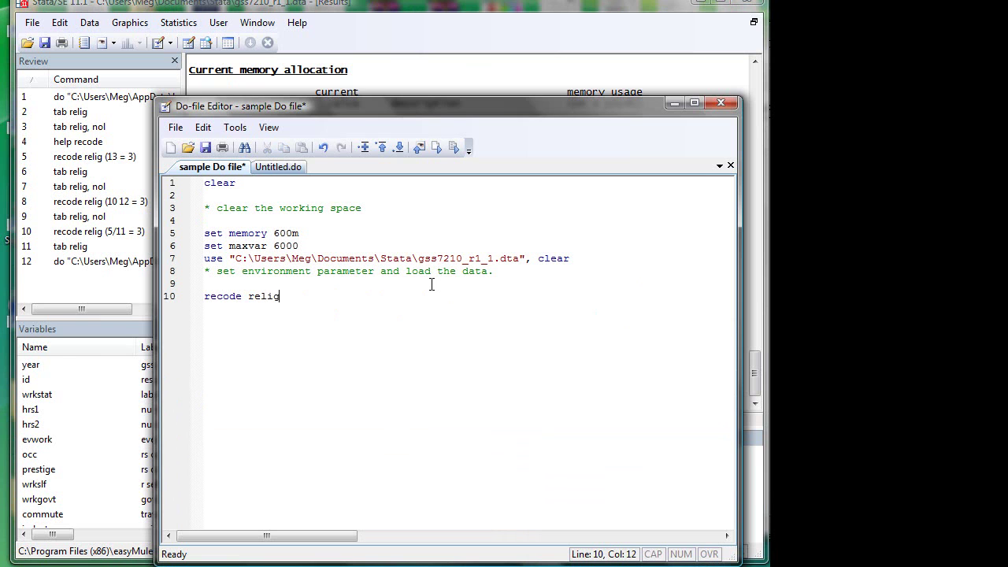
type("(5")
type(")")
key("Left")
type("5/13 ")
type("=5")
key("Left")
key("Right")
key("Right")
type(", g")
type("en()")
type("elig")
key("BackSpace")
key("BackSpace")
key("BackSpace")
type("lig")
type("Recoded")
Run only the new recode line, creating religRecoded with 997 differences.
left_click(501, 299)
key("shift+Home")
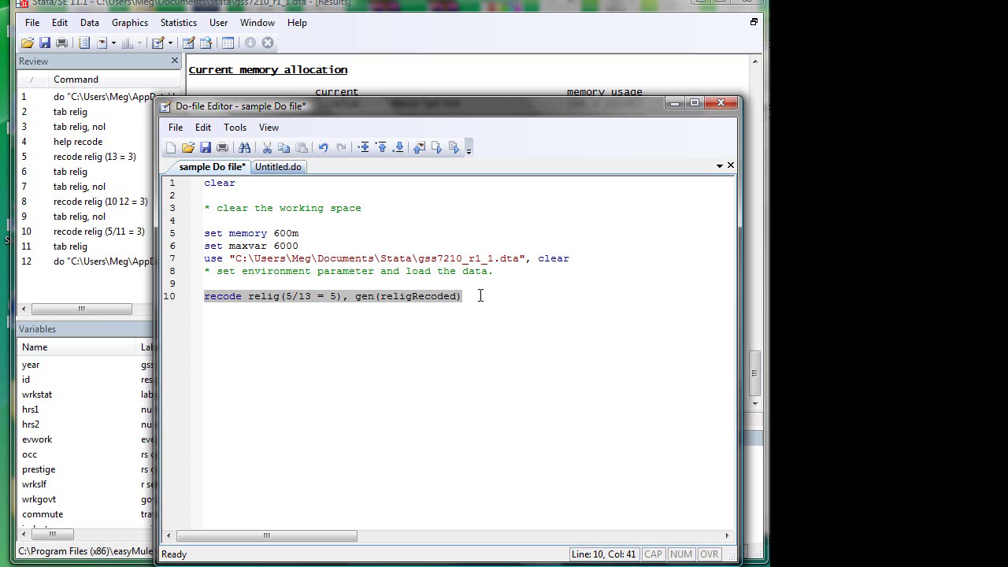
key("ctrl+d")
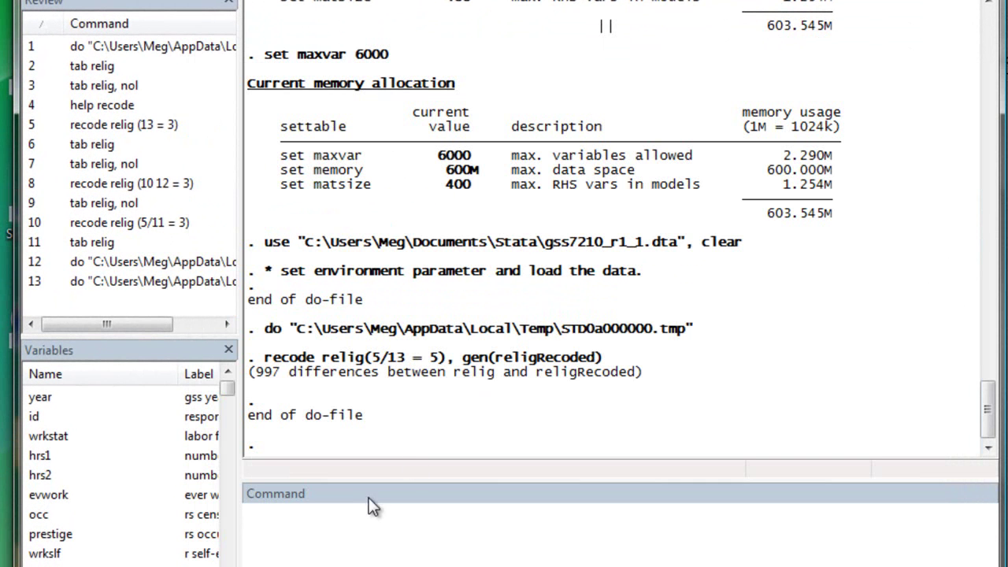
Run tab religRecoded, nol and highlight the code 5 row with 1,970 cases.
left_click(468, 504)
type("tab re")
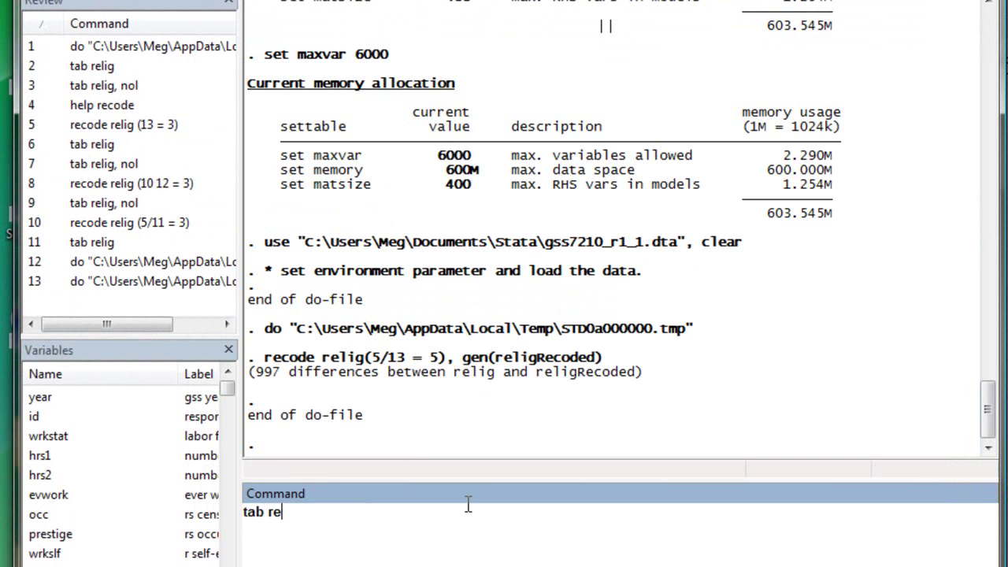
type("ligRec")
type("oded,")
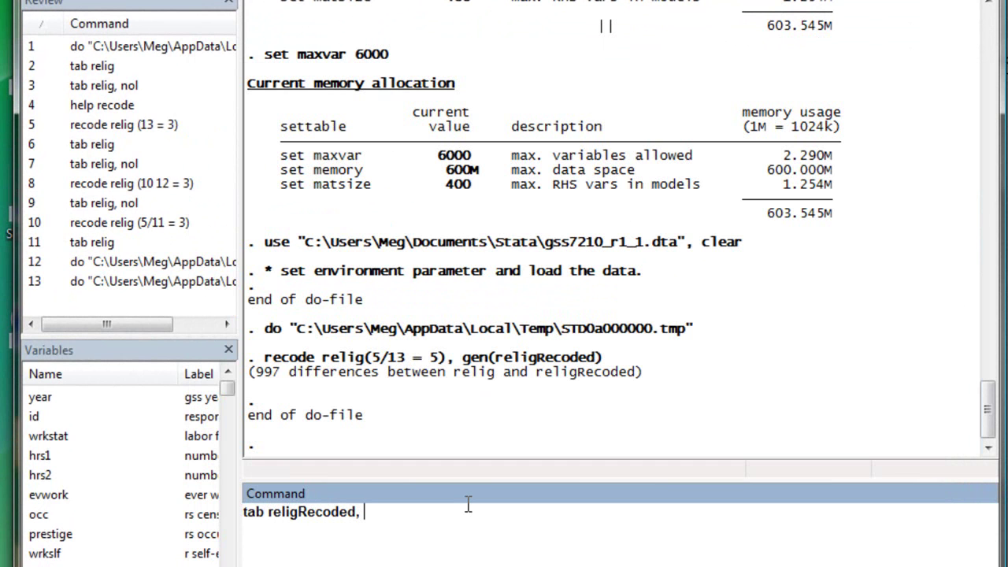
type(" nol")
key("Return")
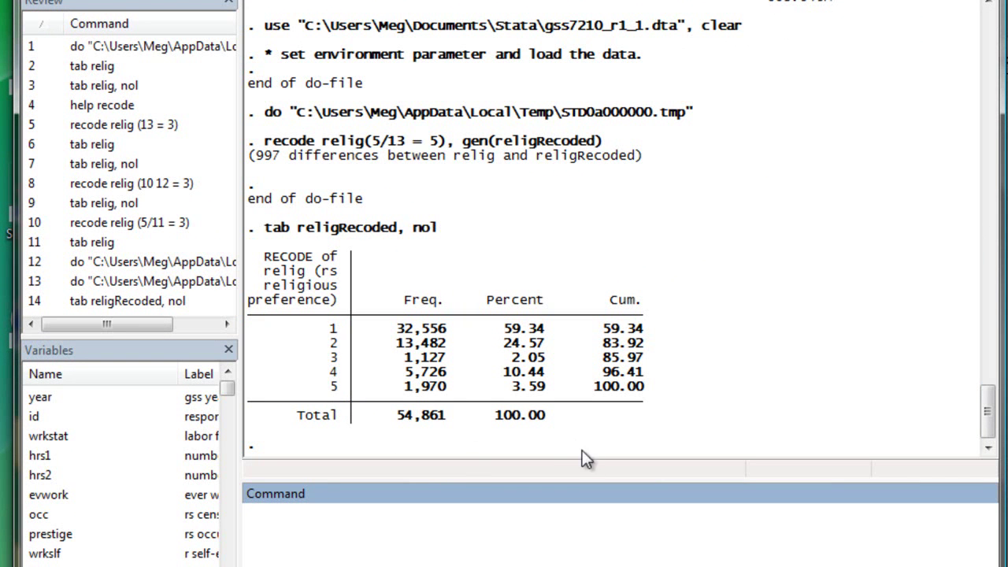
mouse_move(331, 387)
left_mouse_down()
mouse_move(400, 399)
mouse_move(499, 358)
left_mouse_up()
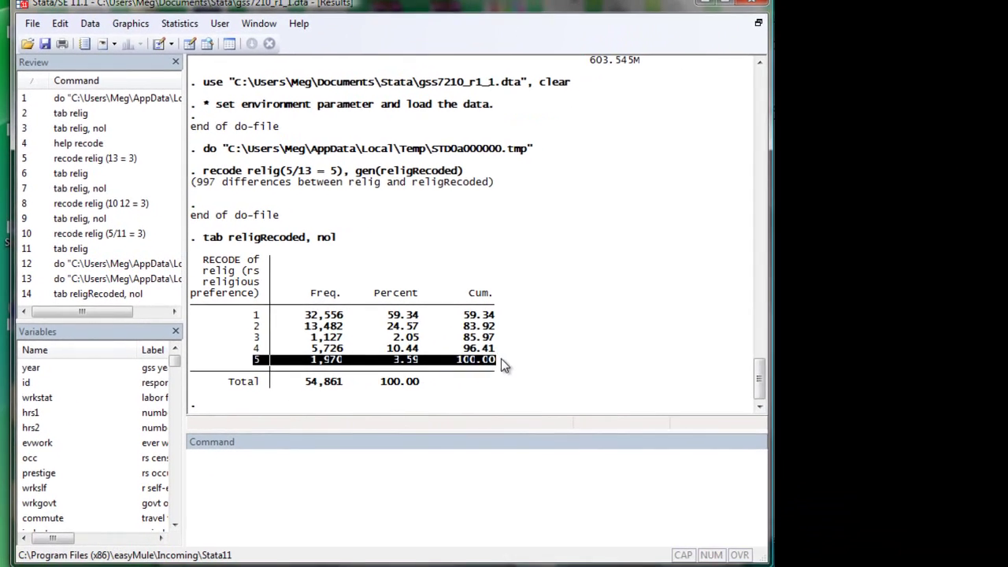
left_click(499, 358)
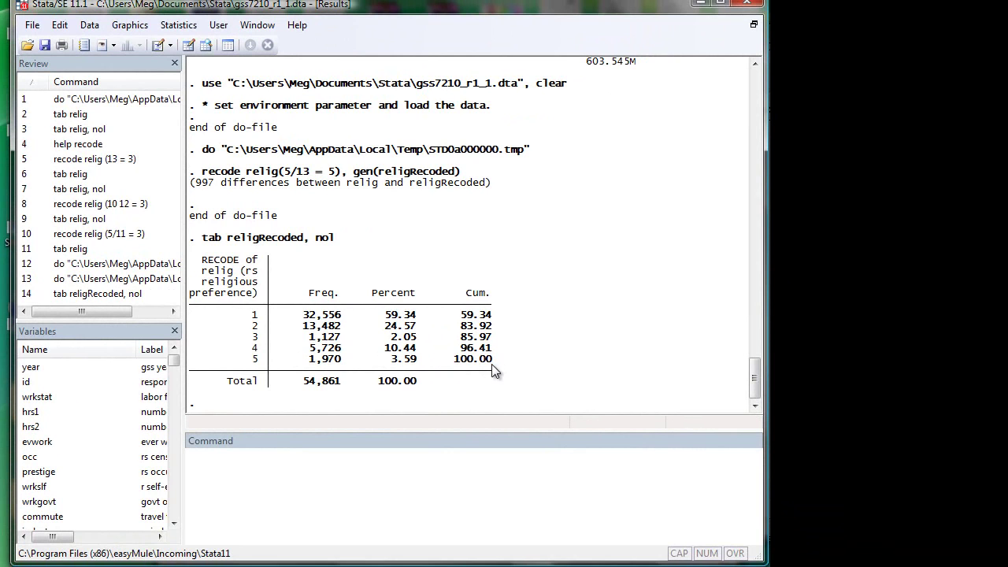